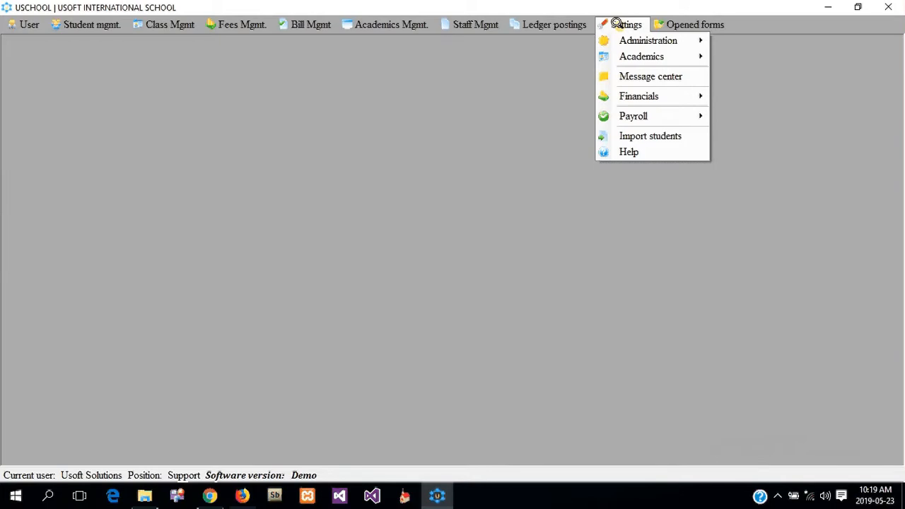
Step: Add a new security class named 'Class teacher', saved as ID 7
mouse_move(626, 34)
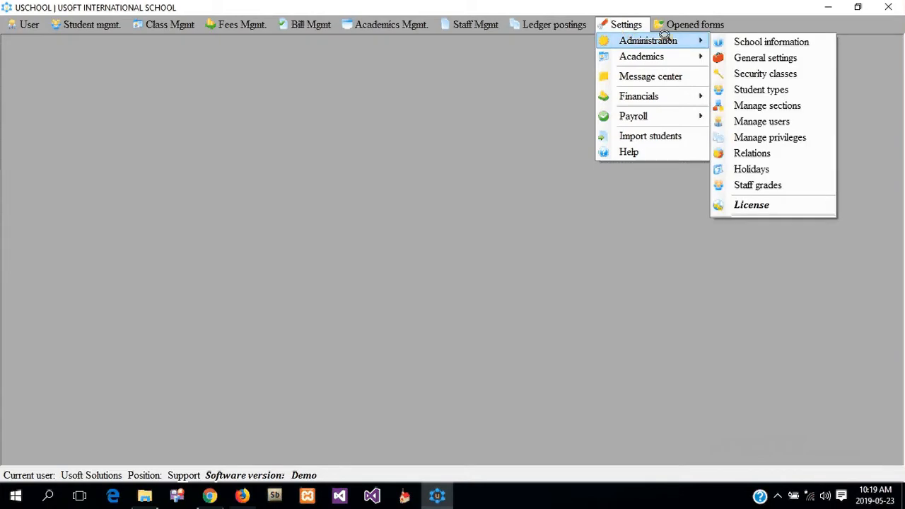
click(757, 74)
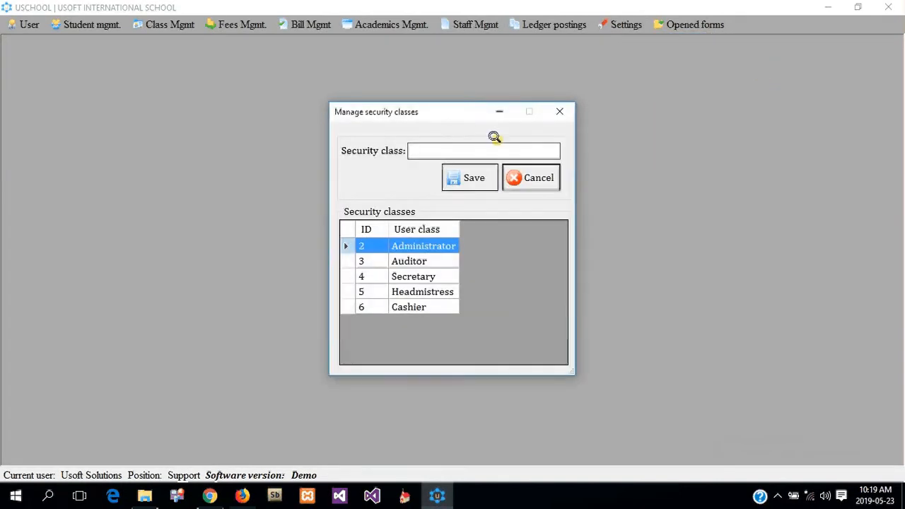
click(430, 148)
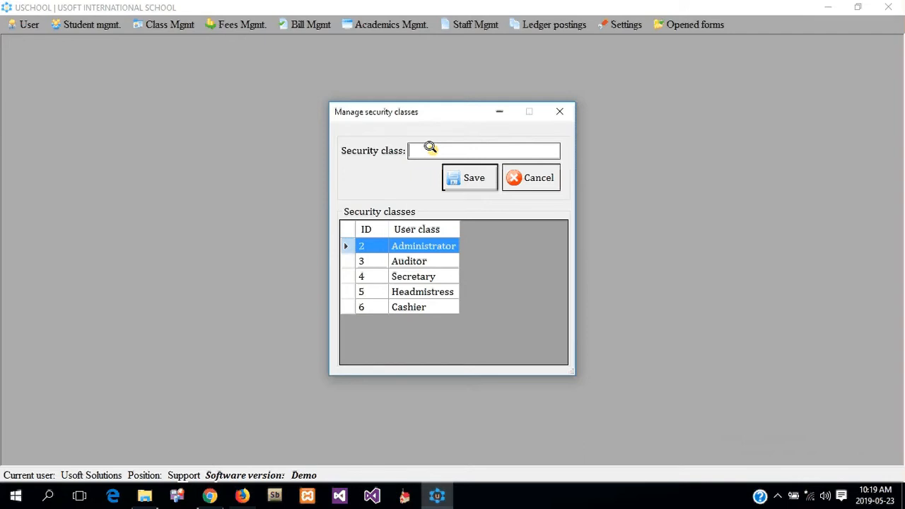
text(Classes)
key(BackSpace)
text(acher)
key(Return)
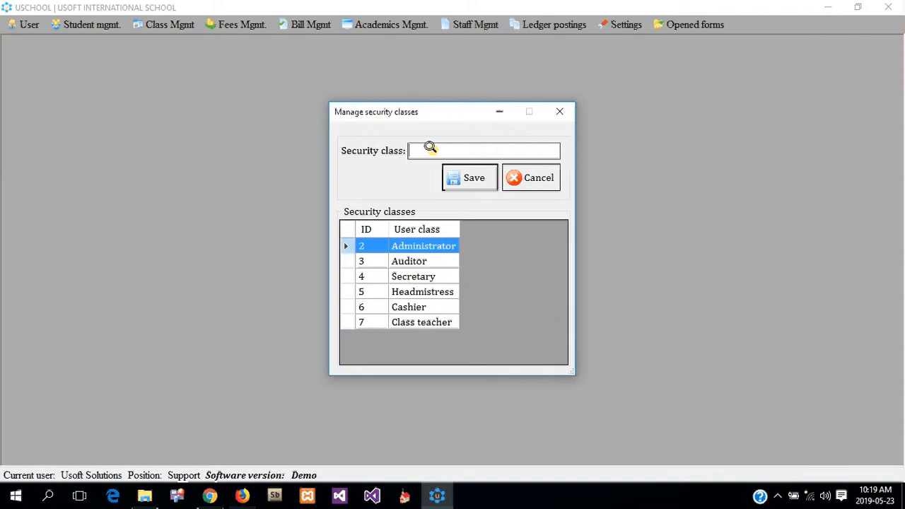
Step: Rename security class 7 from 'Class teacher' to 'Class teachers'
click(404, 319)
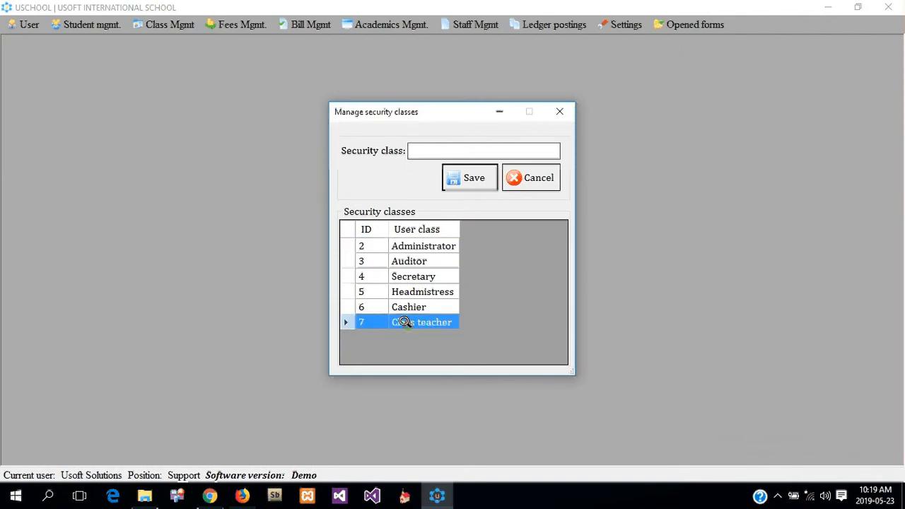
right_click(408, 319)
click(457, 335)
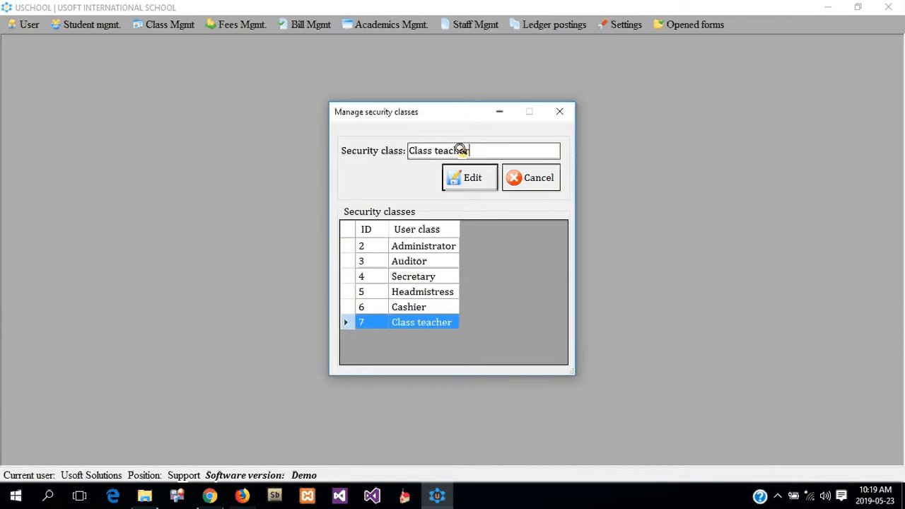
text(s)
click(463, 177)
click(508, 296)
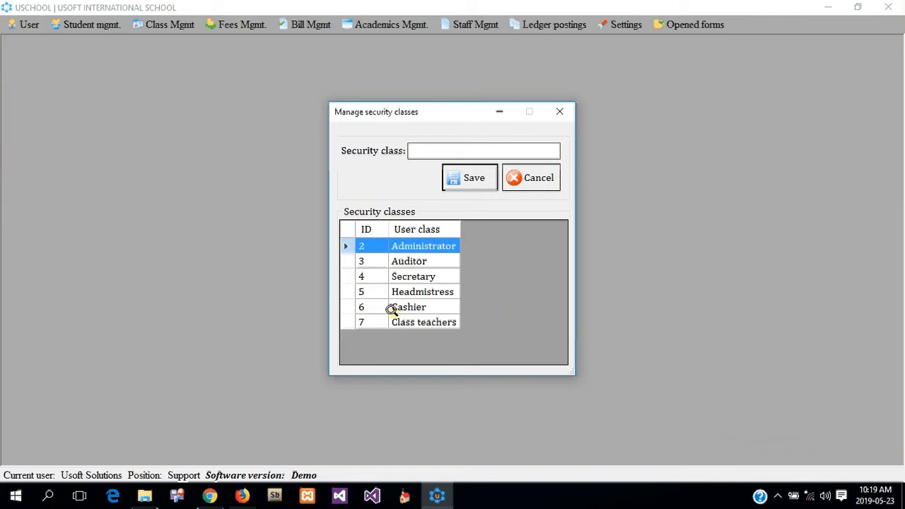
Step: Dismiss the Class teachers options menu without deleting anything and close the security classes window
click(410, 320)
right_click(410, 320)
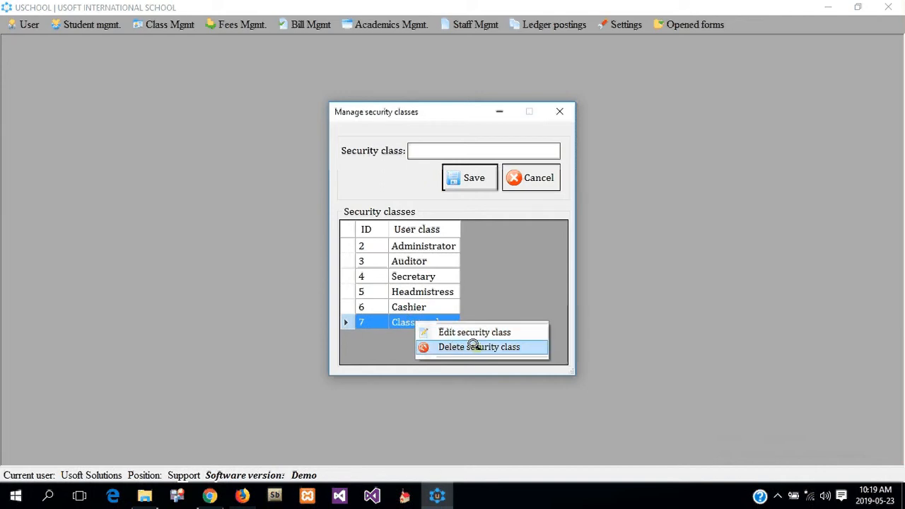
click(424, 261)
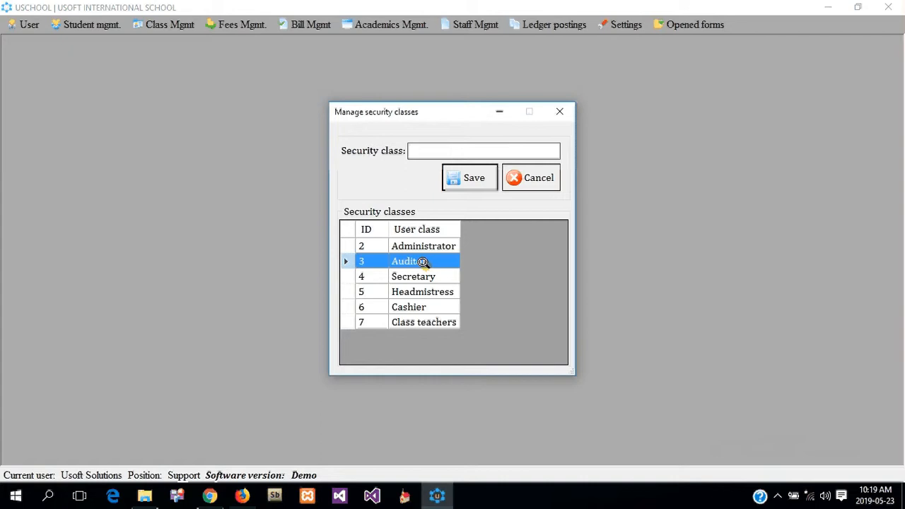
click(521, 176)
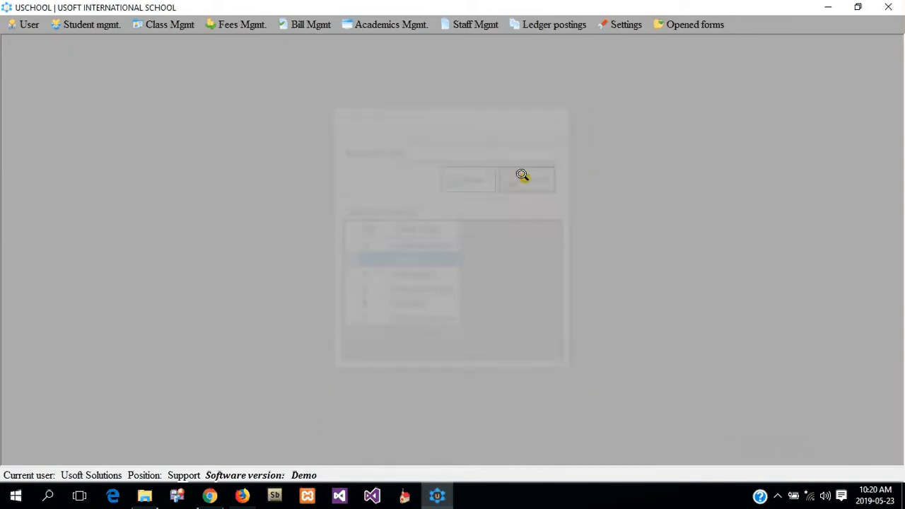
Step: Open the Student types manager and widen the grid to show each type's Active status
click(625, 23)
mouse_move(627, 38)
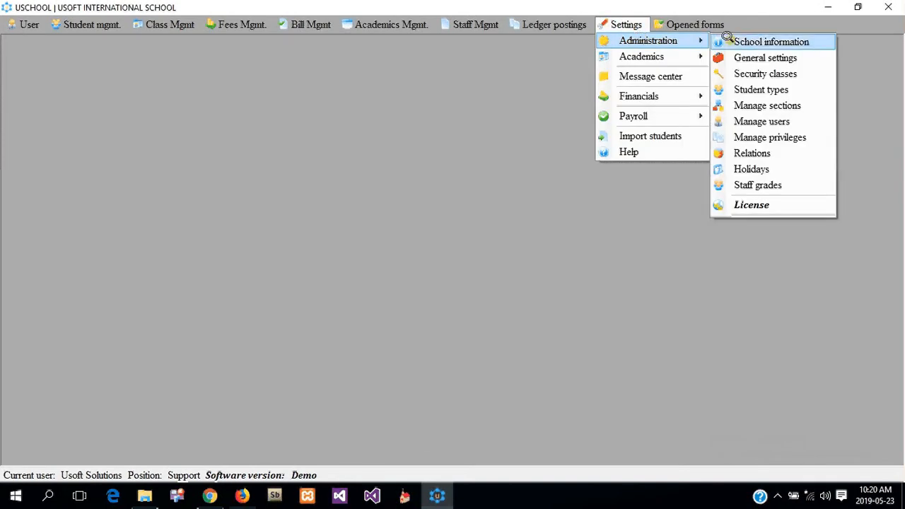
click(768, 88)
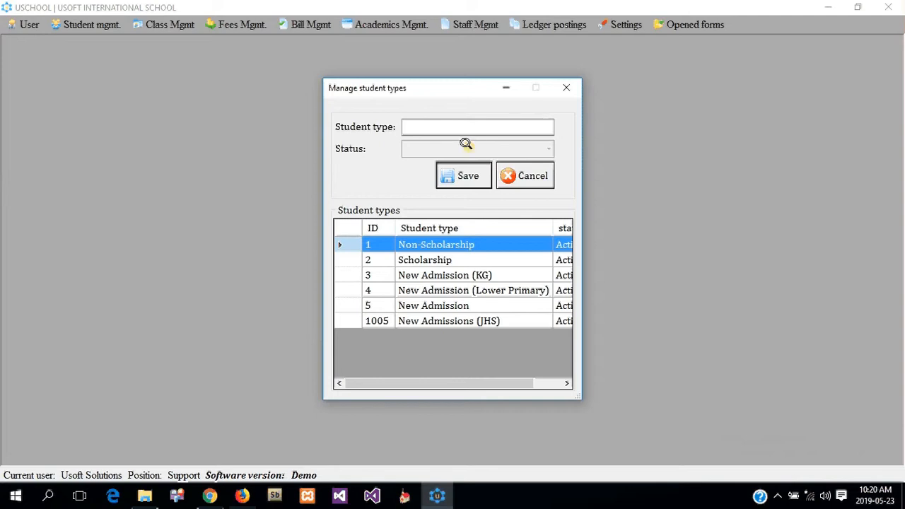
drag(355, 227, 332, 227)
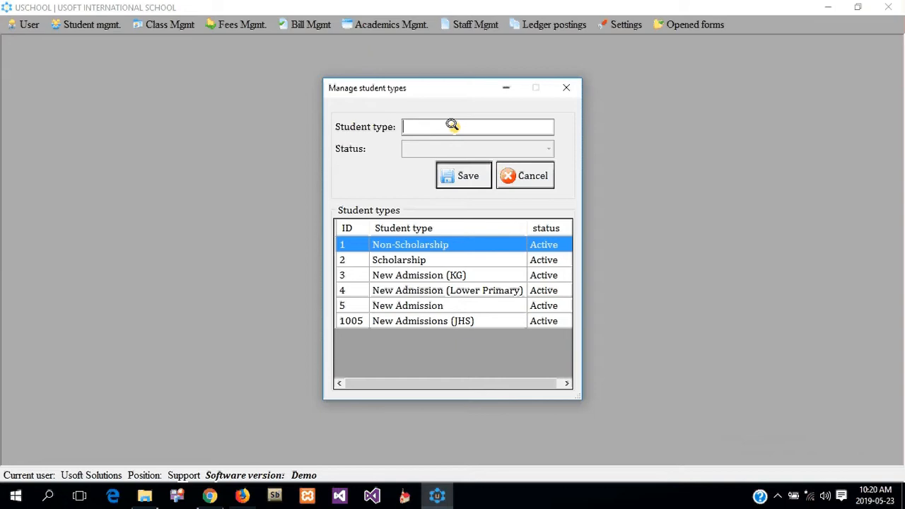
Step: Add student types 'Day' and 'Boarders'
text(Day)
key(Return)
text(Boarders)
key(Return)
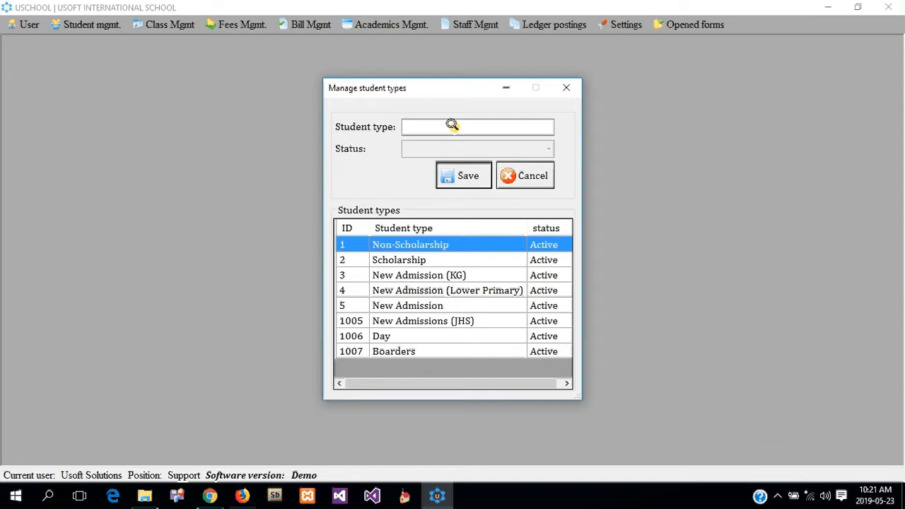
Step: Rename student type 'Day' to 'Days' and close the student types window
click(393, 333)
right_click(393, 334)
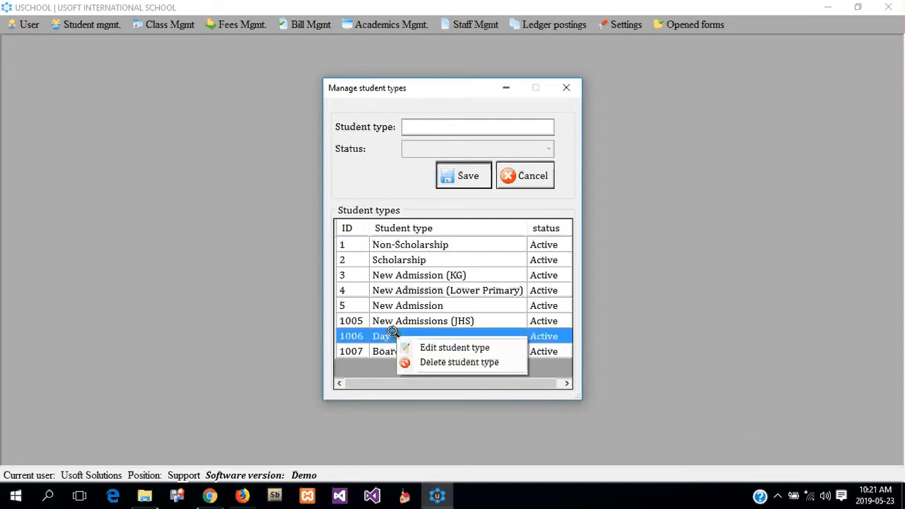
click(441, 347)
click(430, 127)
text(s)
click(461, 176)
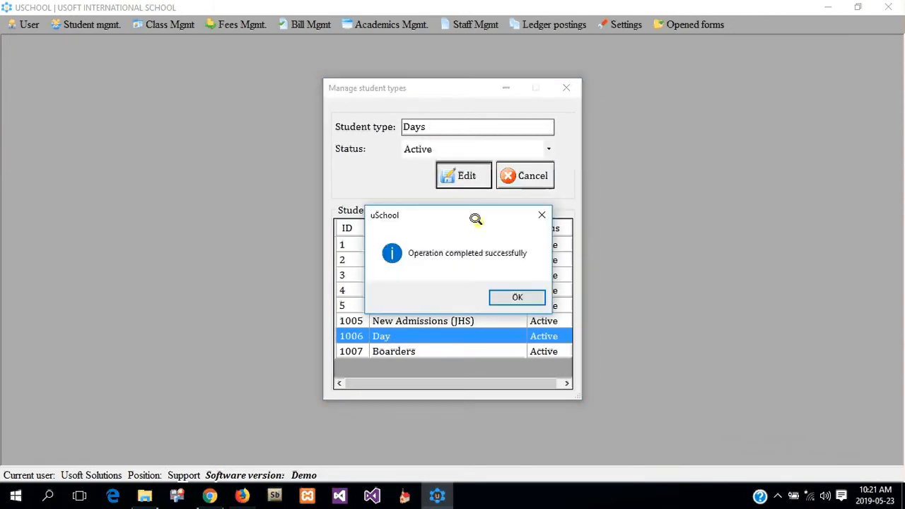
click(513, 294)
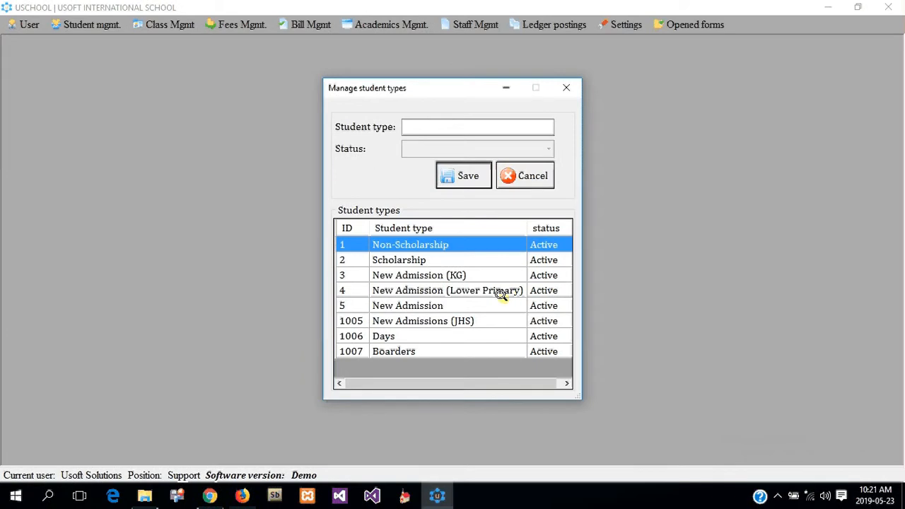
click(515, 176)
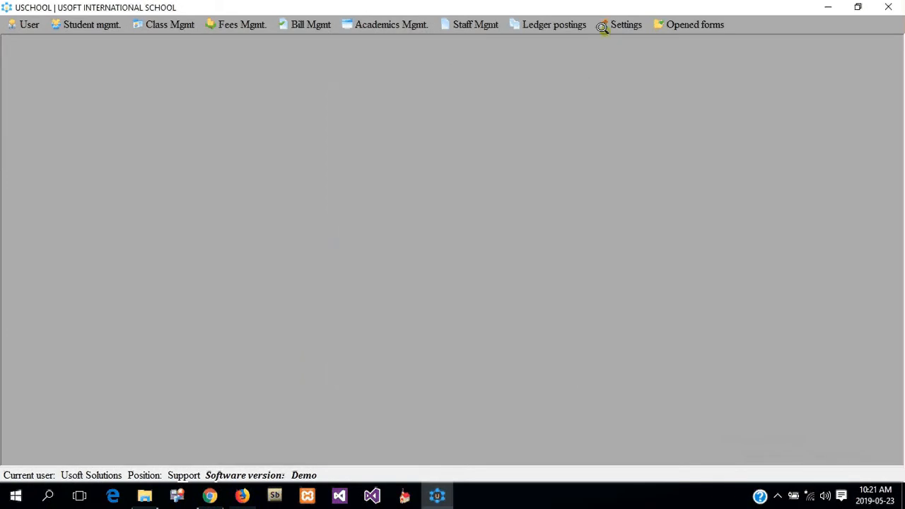
click(601, 26)
mouse_move(625, 40)
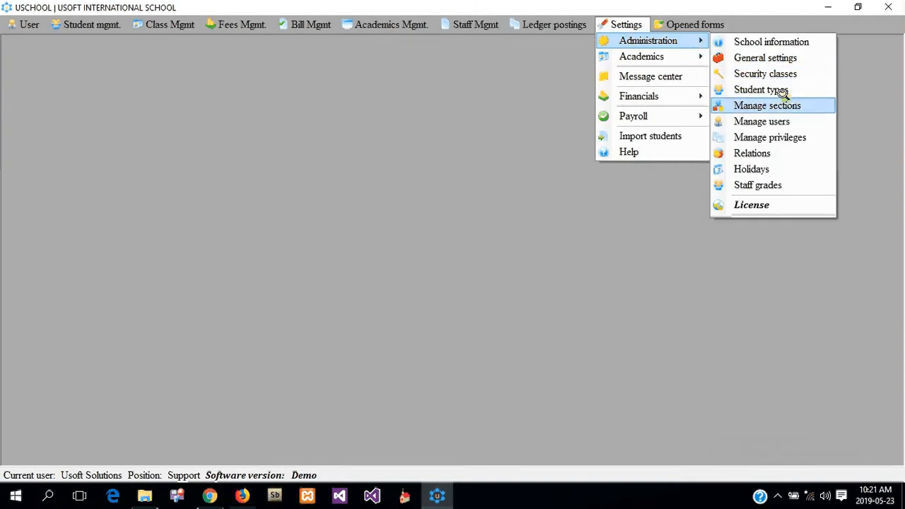
click(767, 106)
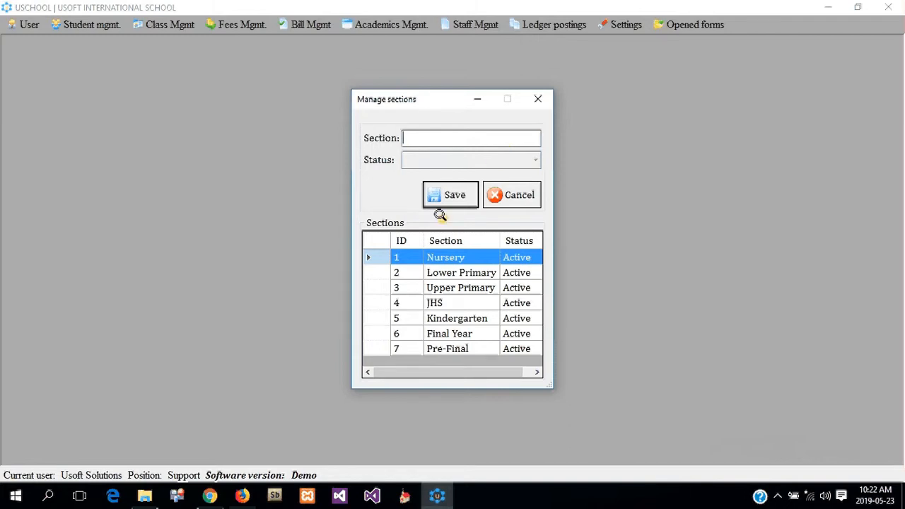
drag(389, 238, 379, 237)
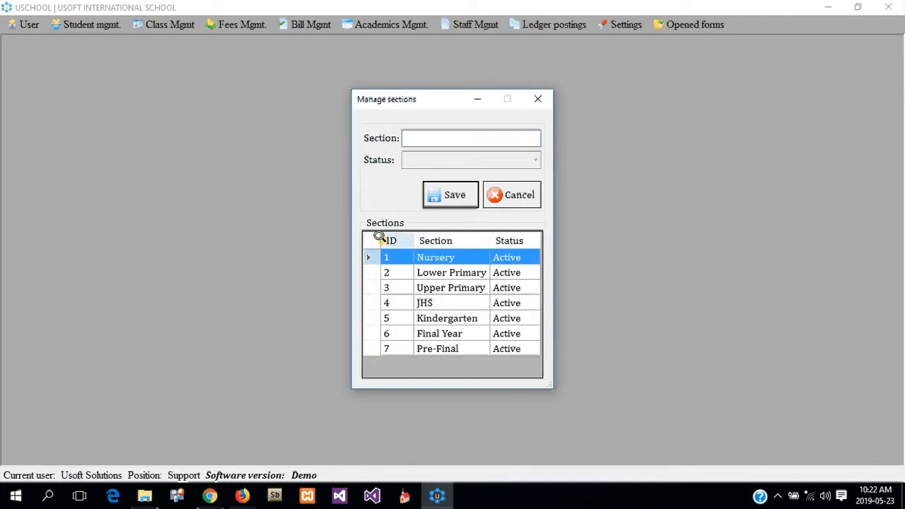
click(526, 199)
Step: In Manage users, enter the new user's username, first name and last name
click(622, 23)
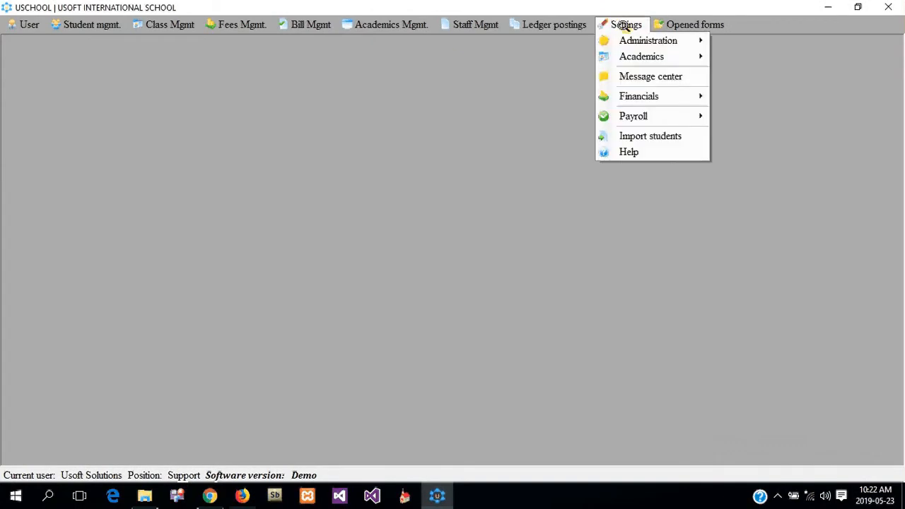
mouse_move(650, 40)
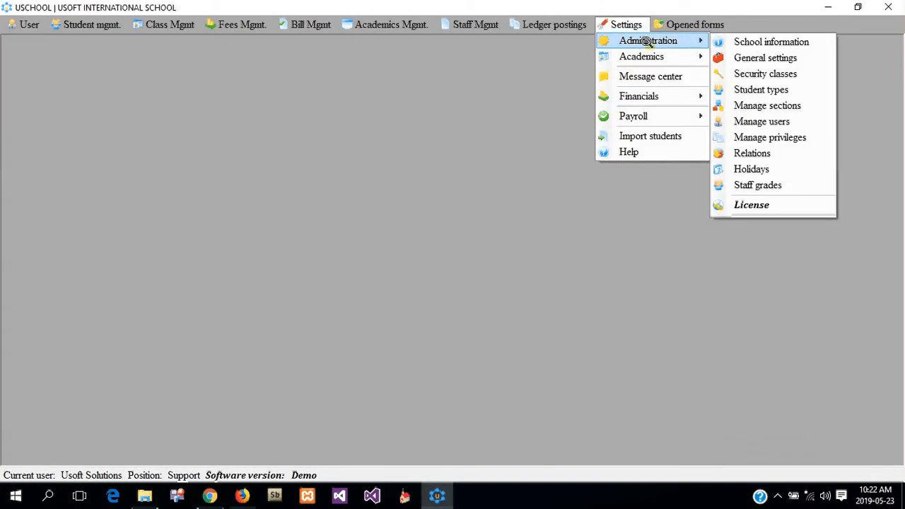
click(780, 118)
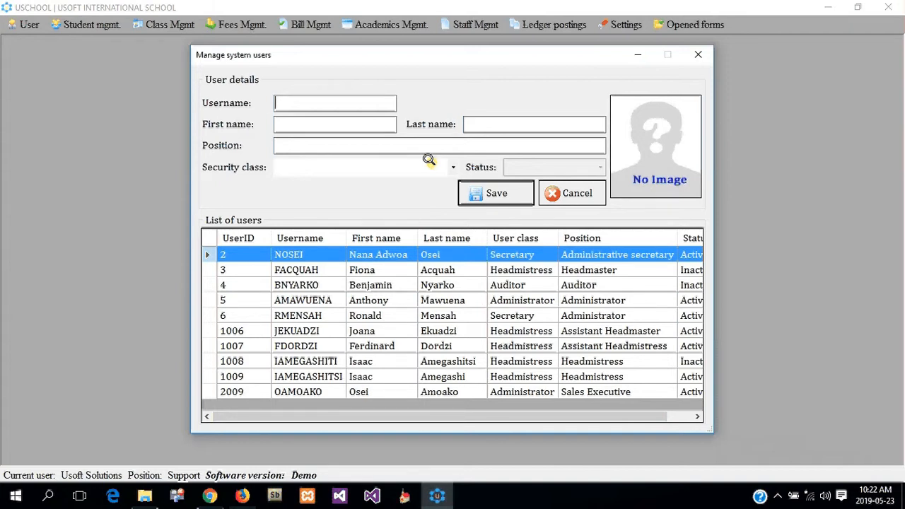
key(Tab)
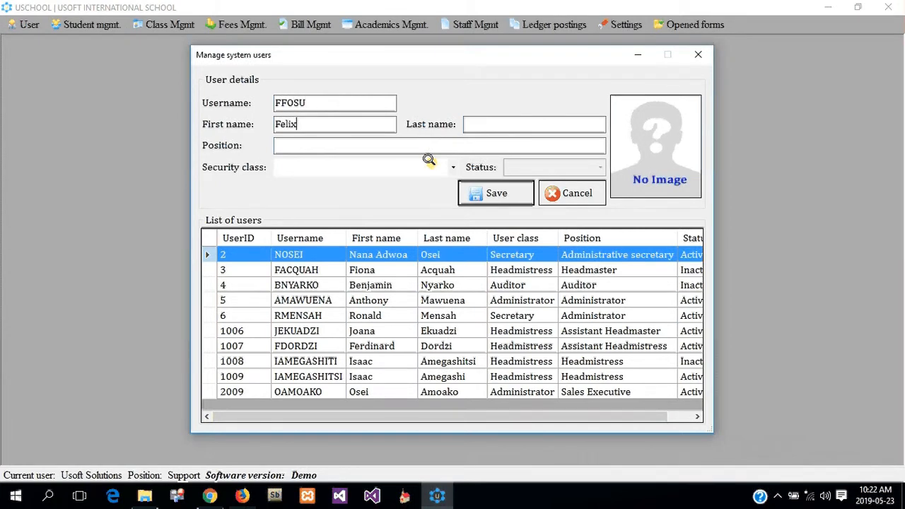
key(Tab)
Step: Give the user position 'Support personnel' and the Administrator security class, and save
click(351, 142)
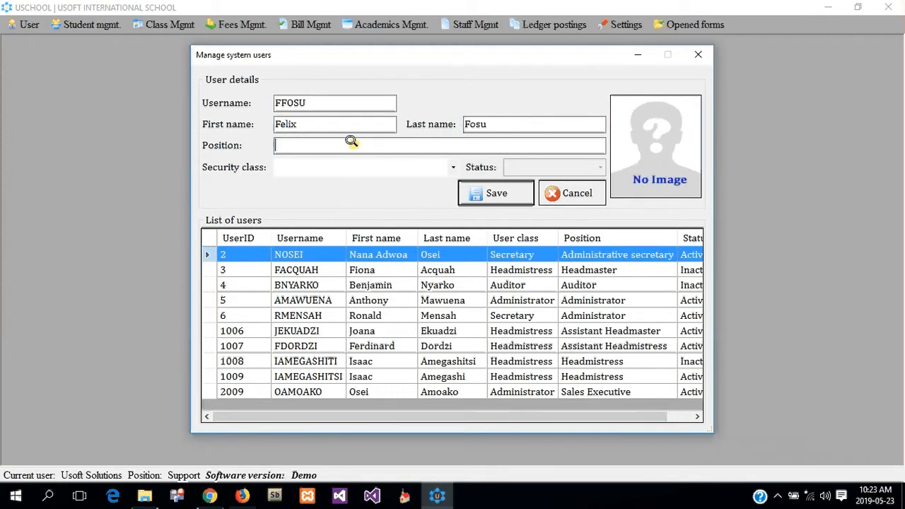
text(Support personnel)
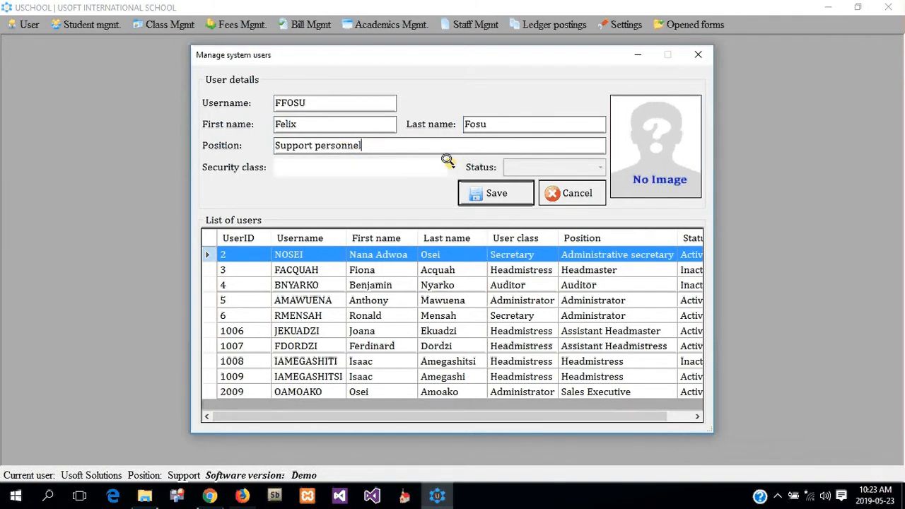
click(450, 165)
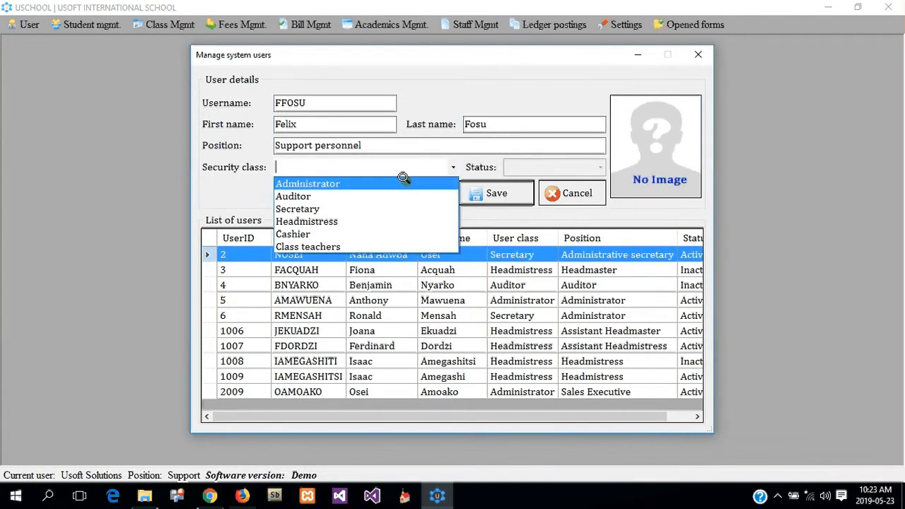
click(400, 183)
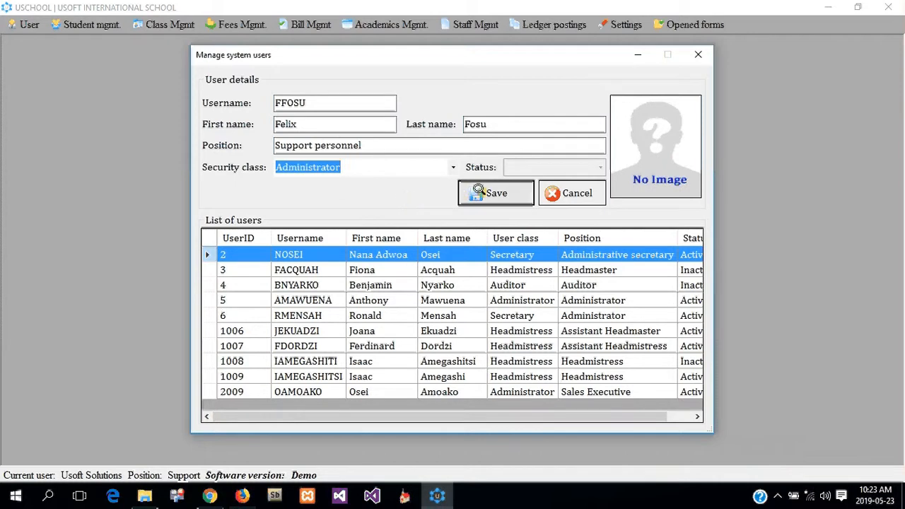
click(475, 192)
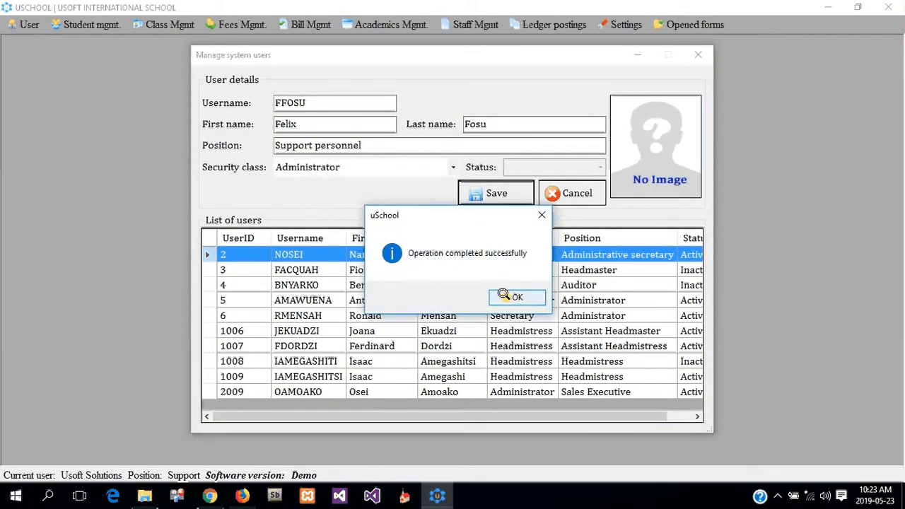
click(499, 297)
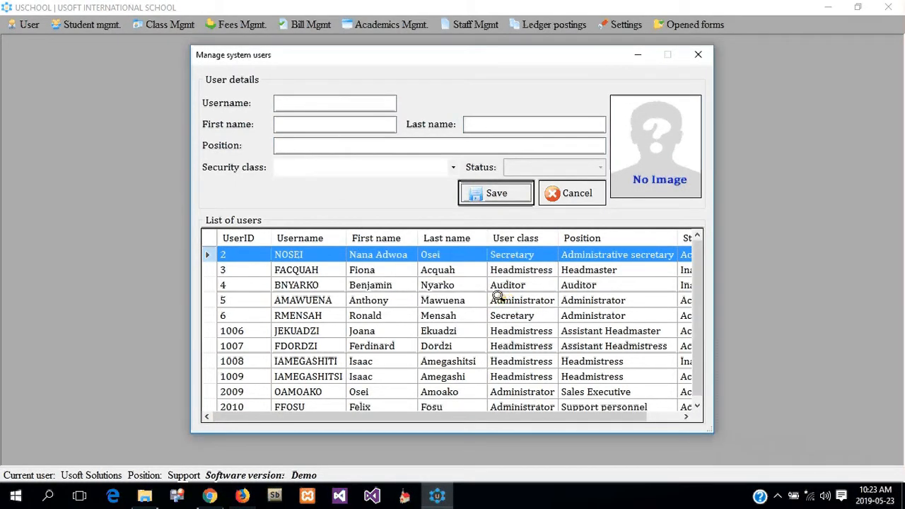
Step: Edit user 2010 to change its security class to Auditor
click(312, 400)
scroll(390, 364, down, 1)
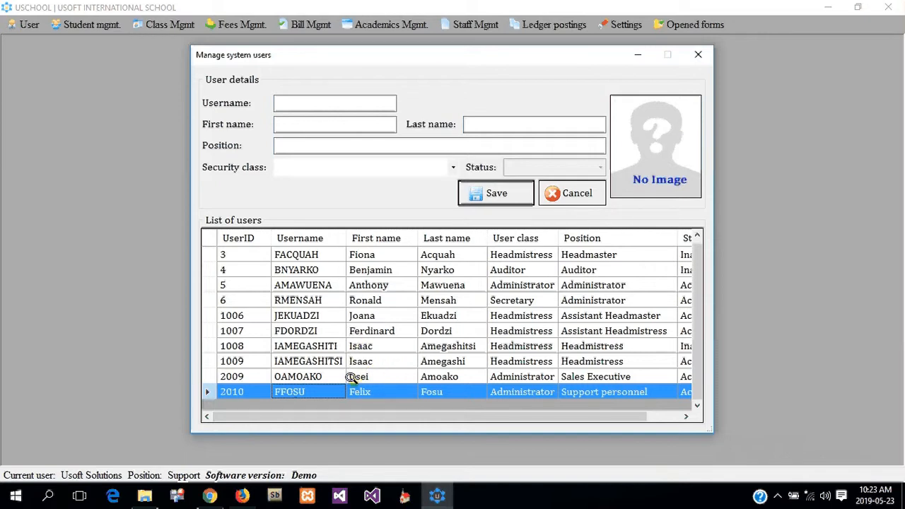
click(290, 297)
right_click(315, 295)
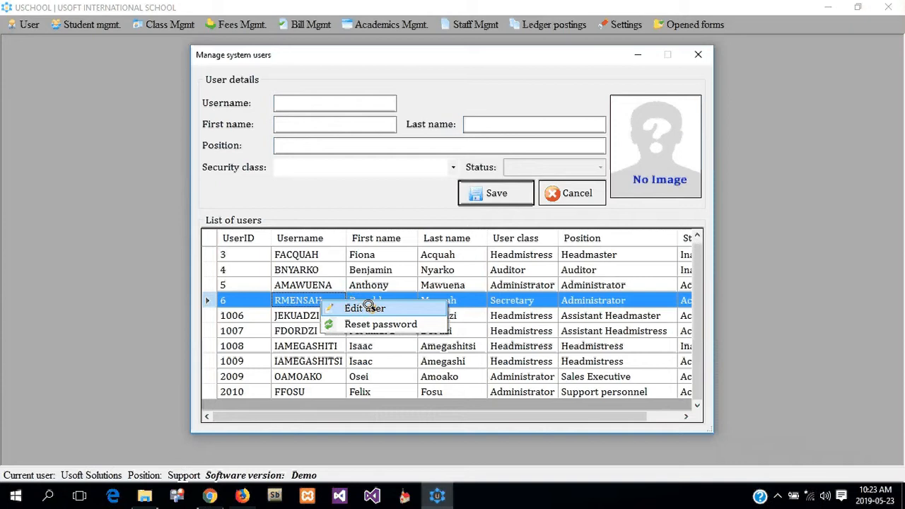
click(316, 390)
right_click(318, 391)
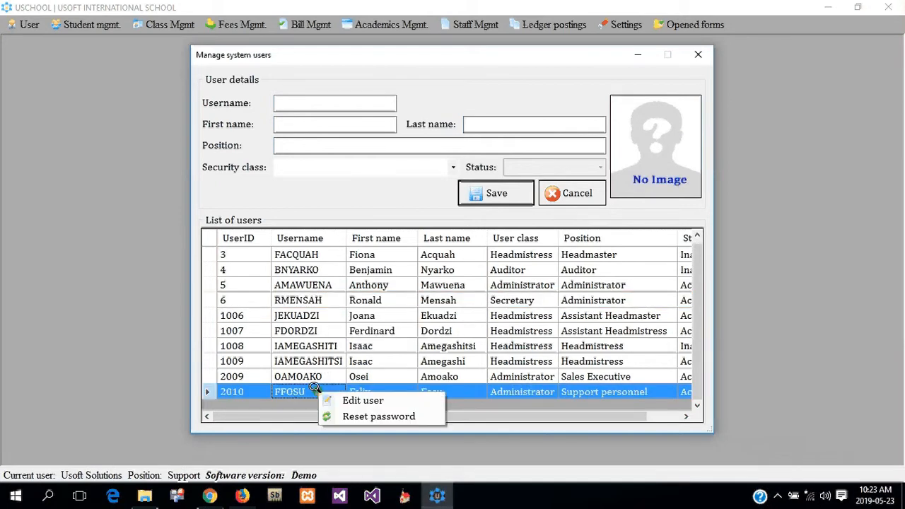
click(355, 401)
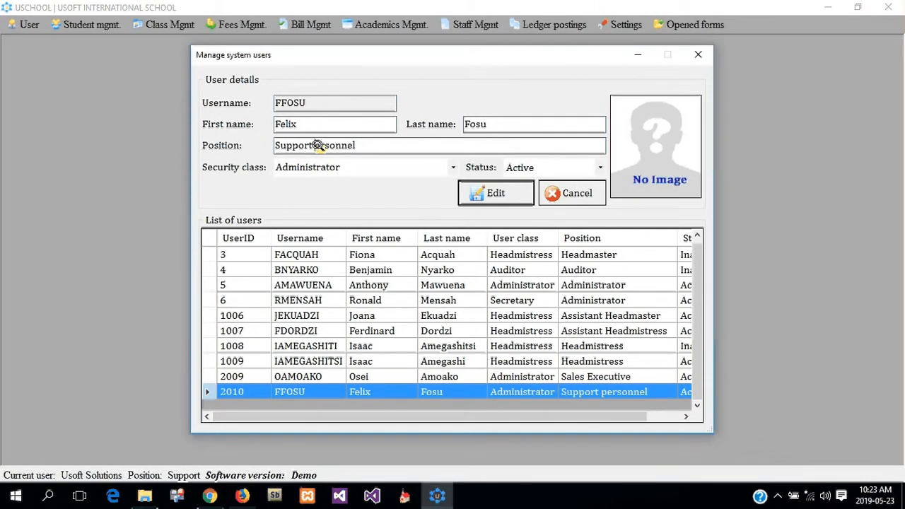
click(452, 167)
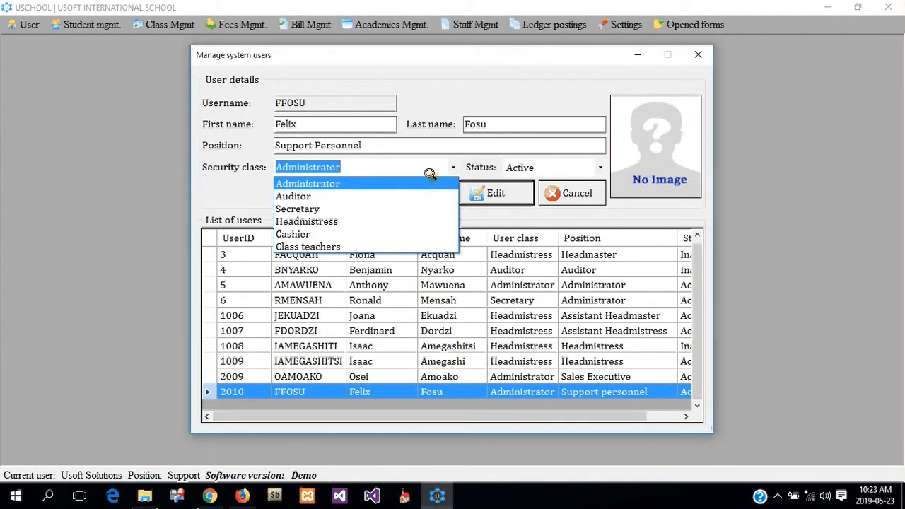
click(381, 196)
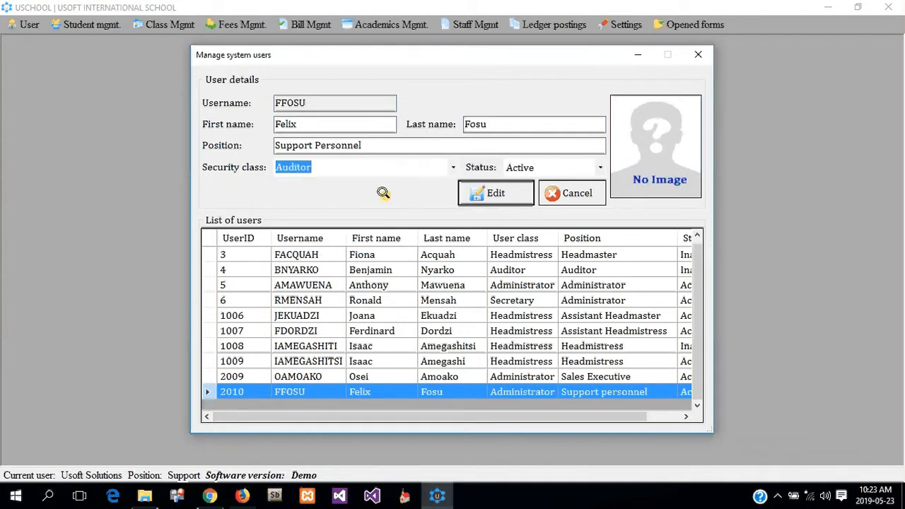
click(490, 202)
Step: Edit user 2010 back to the Administrator security class with status Inactive
click(516, 297)
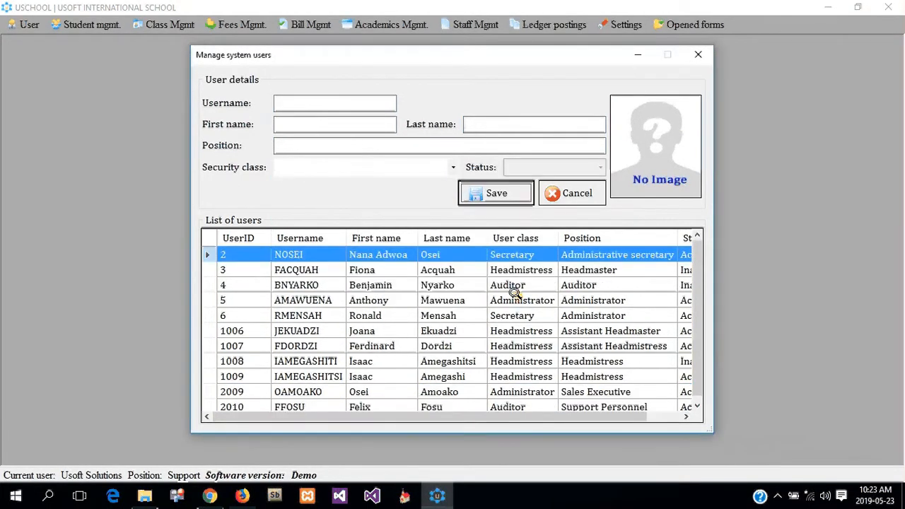
click(389, 403)
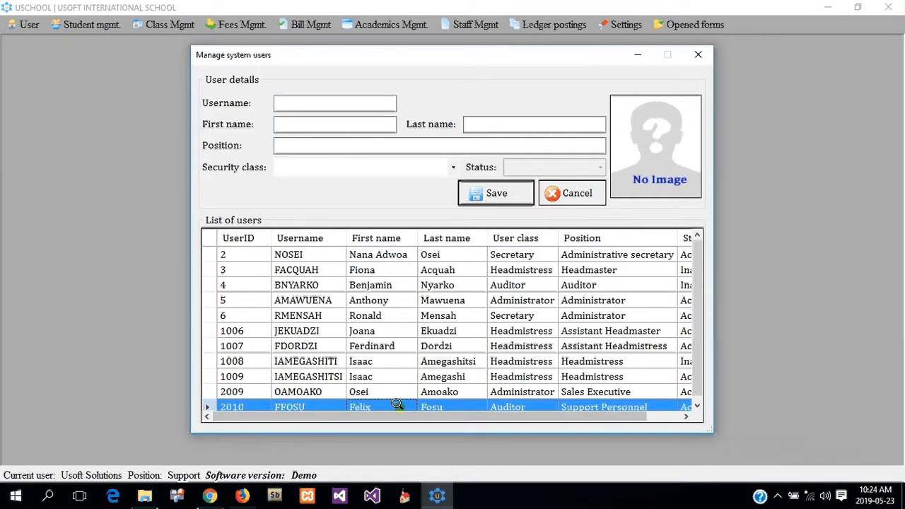
right_click(397, 401)
click(431, 412)
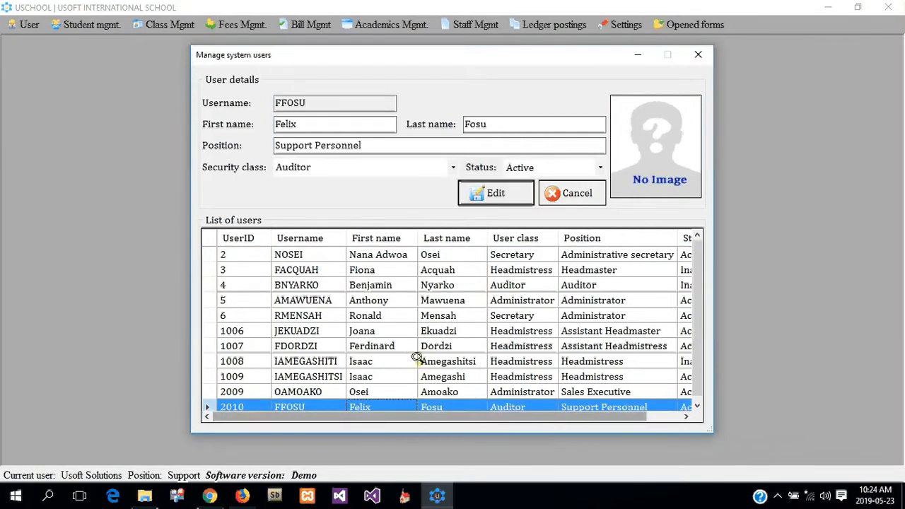
click(449, 162)
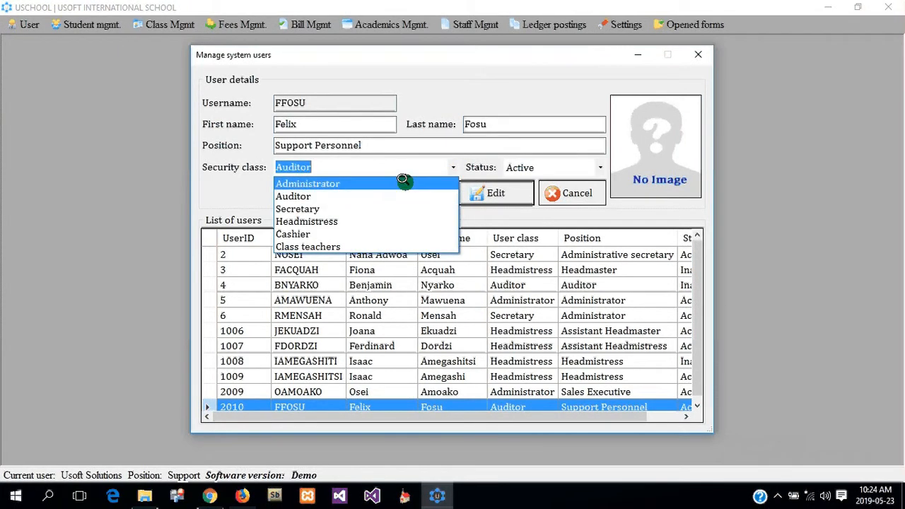
click(402, 178)
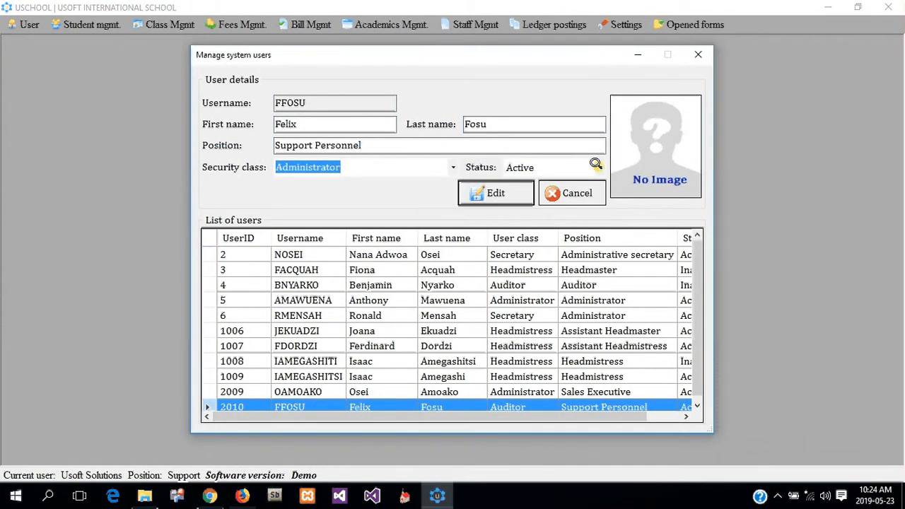
click(595, 164)
click(566, 194)
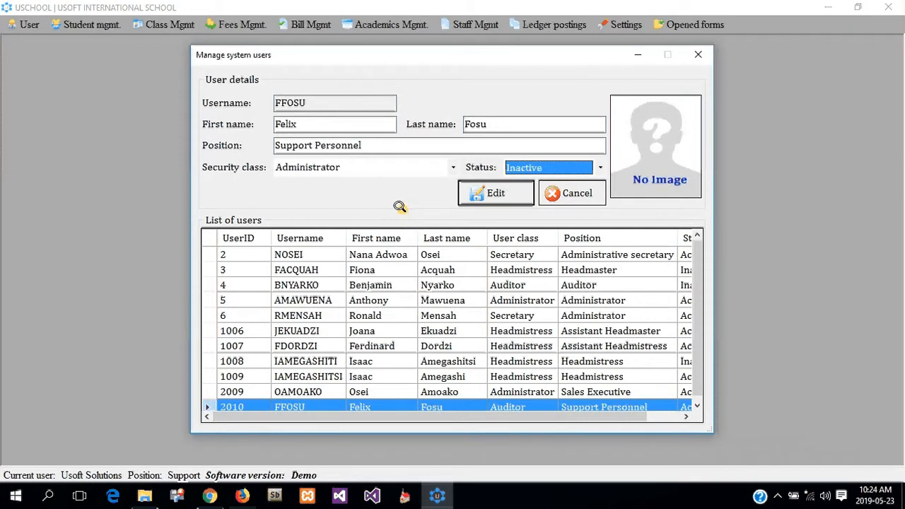
click(491, 193)
click(509, 296)
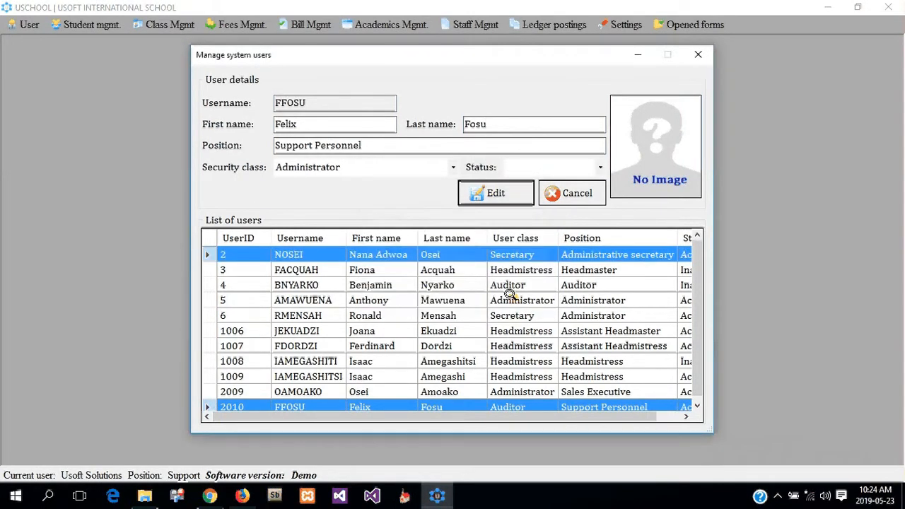
Step: Re-edit user 2010 to set its status back to Active and save
drag(485, 416, 522, 417)
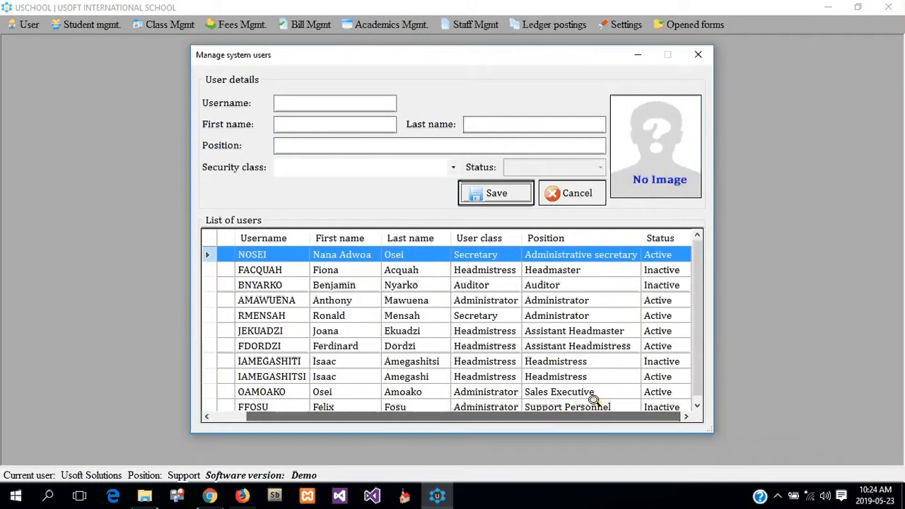
click(594, 400)
scroll(426, 265, down, 1)
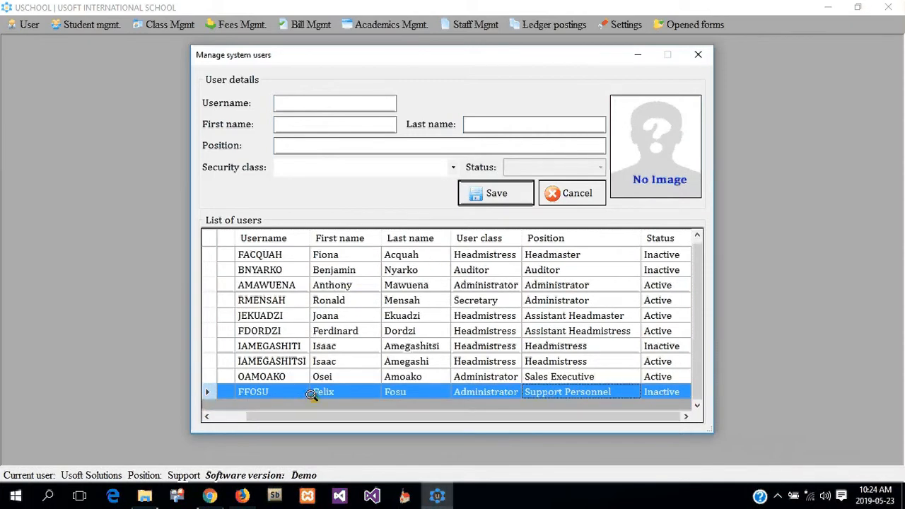
right_click(342, 391)
click(388, 397)
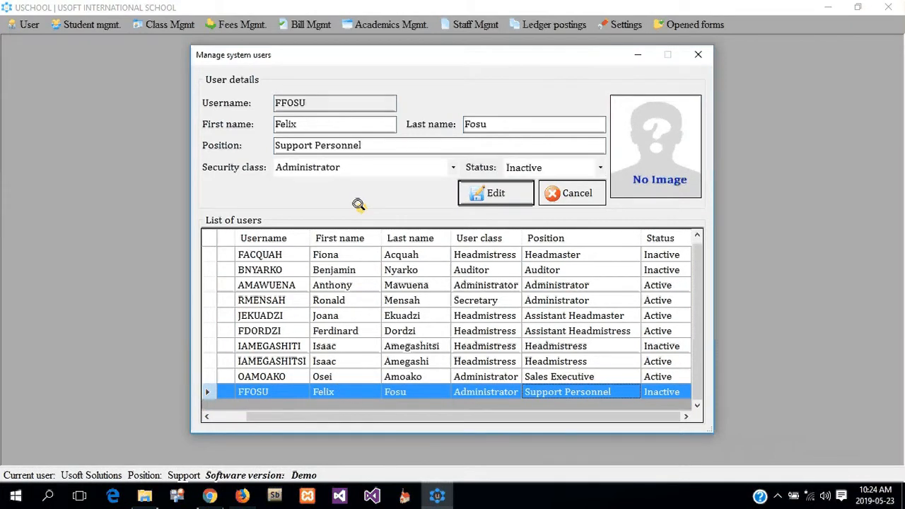
click(591, 167)
click(570, 178)
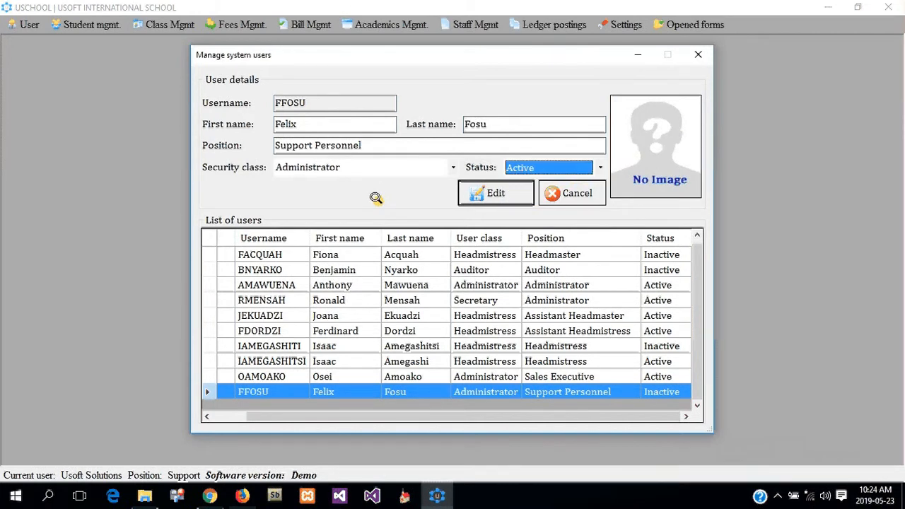
click(542, 125)
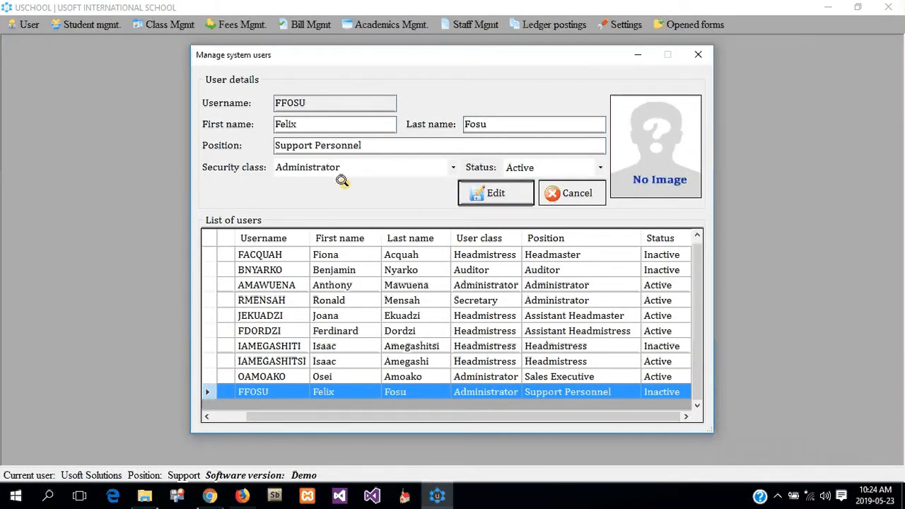
drag(391, 147, 179, 147)
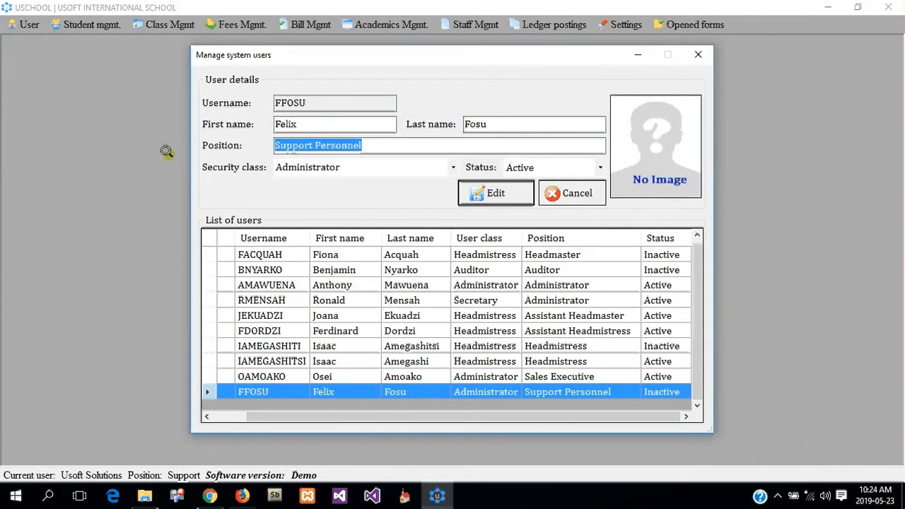
click(478, 194)
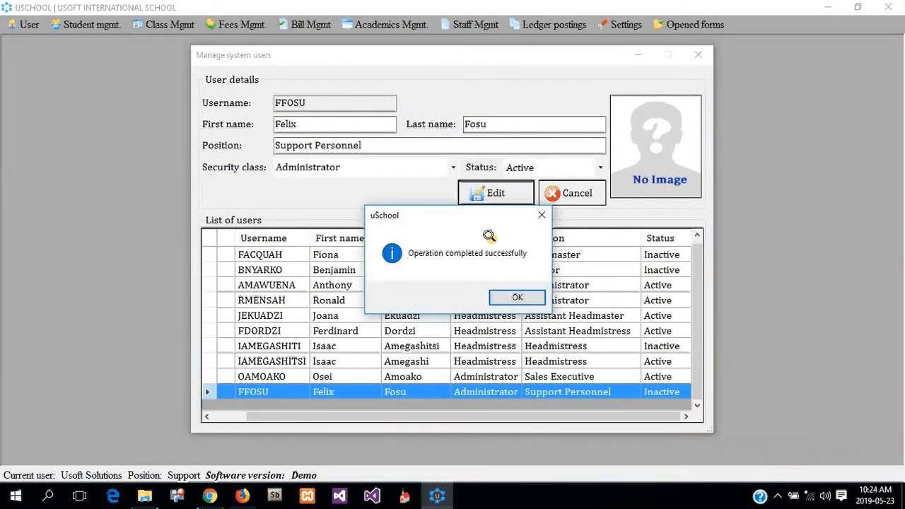
click(515, 298)
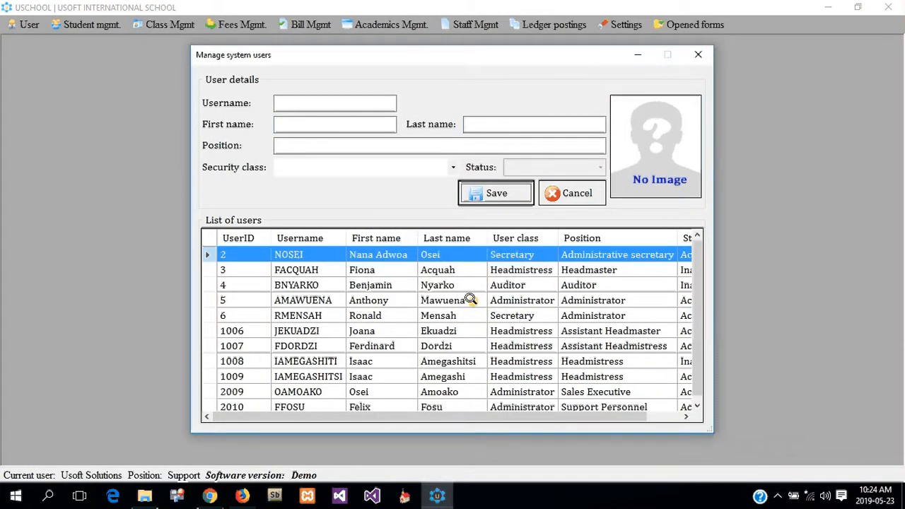
click(289, 401)
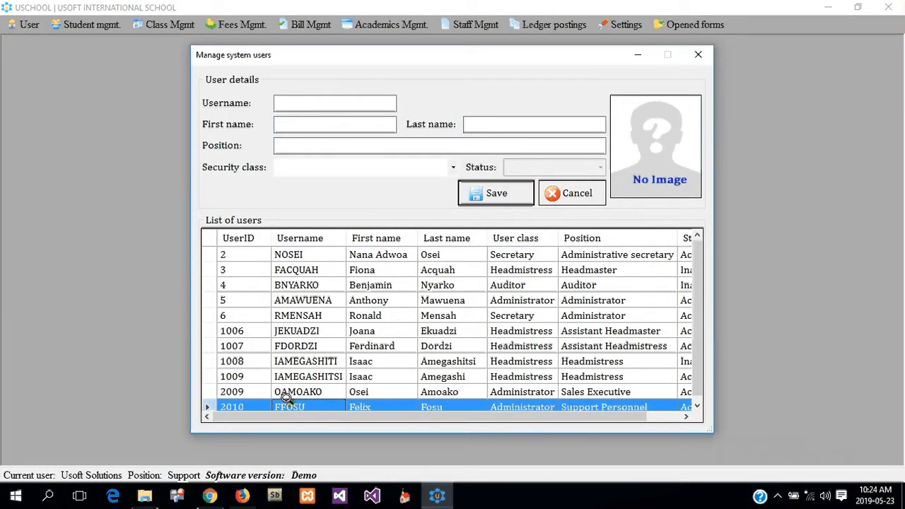
scroll(309, 346, down, 1)
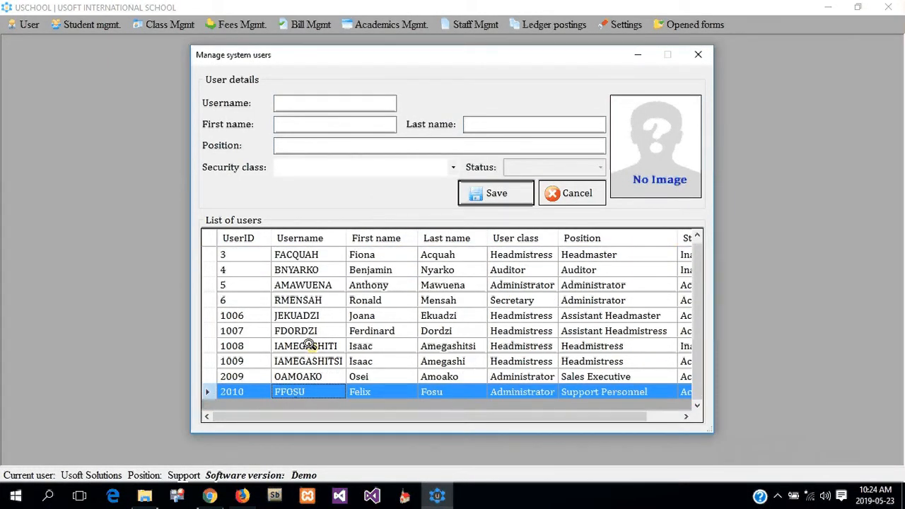
Step: Reset user 2010's password to the default, confirming the reset
right_click(301, 384)
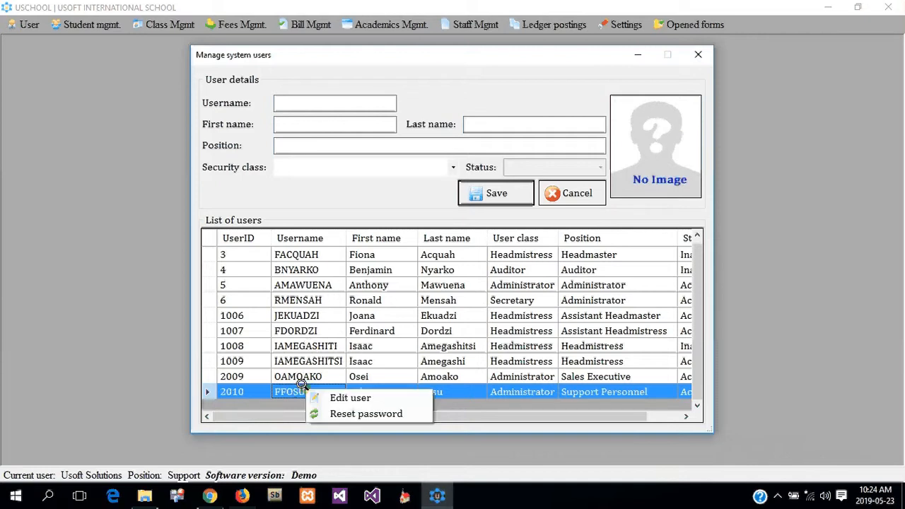
click(342, 412)
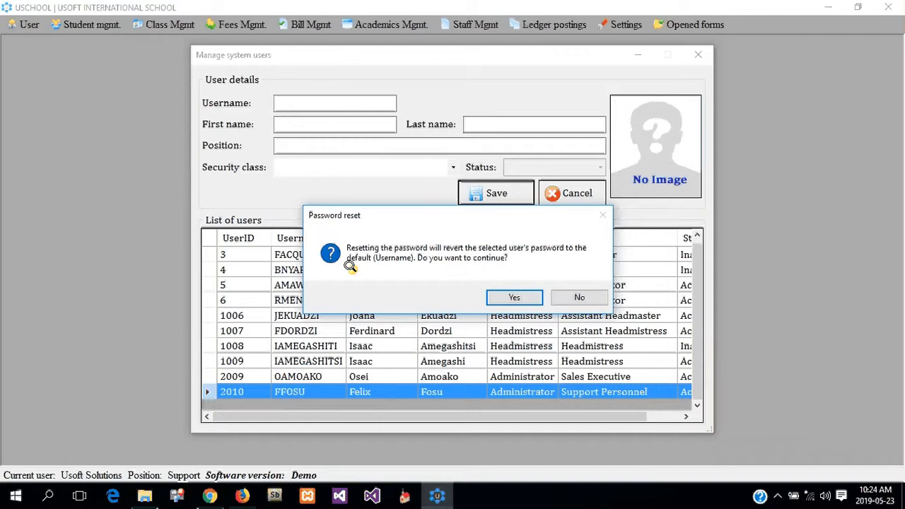
click(513, 296)
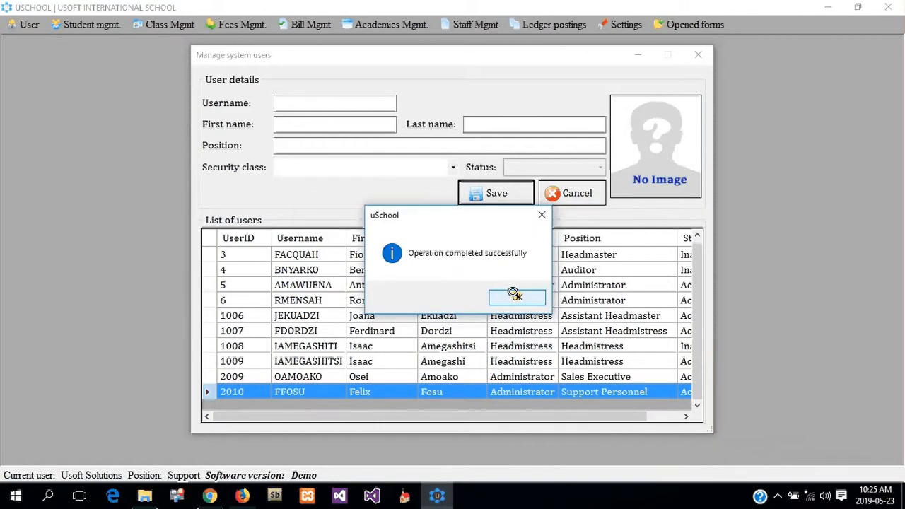
click(514, 295)
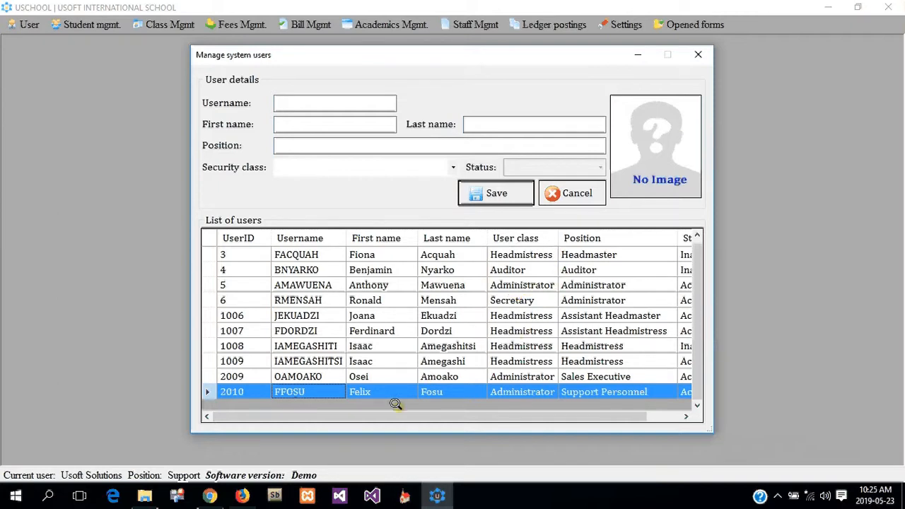
drag(384, 414, 343, 412)
Step: Close the users window, then briefly open and close the privilege assignment window
click(581, 194)
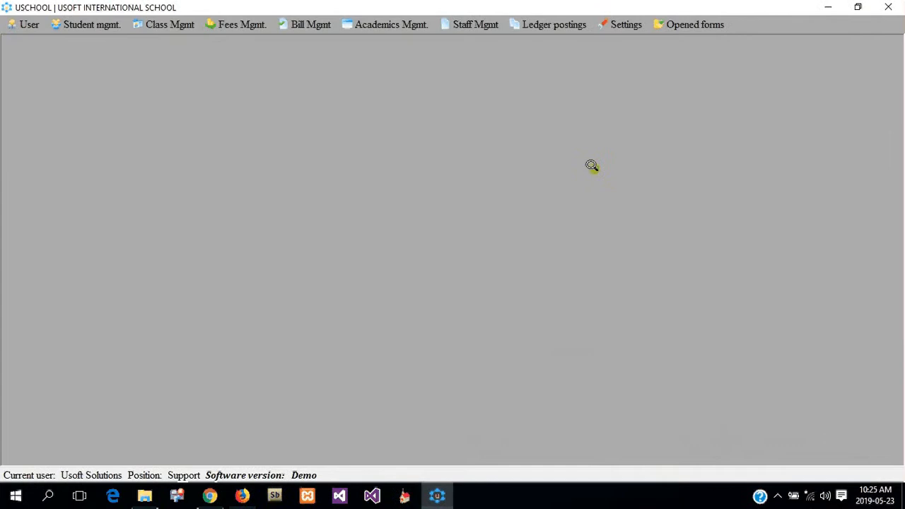
click(623, 23)
mouse_move(643, 36)
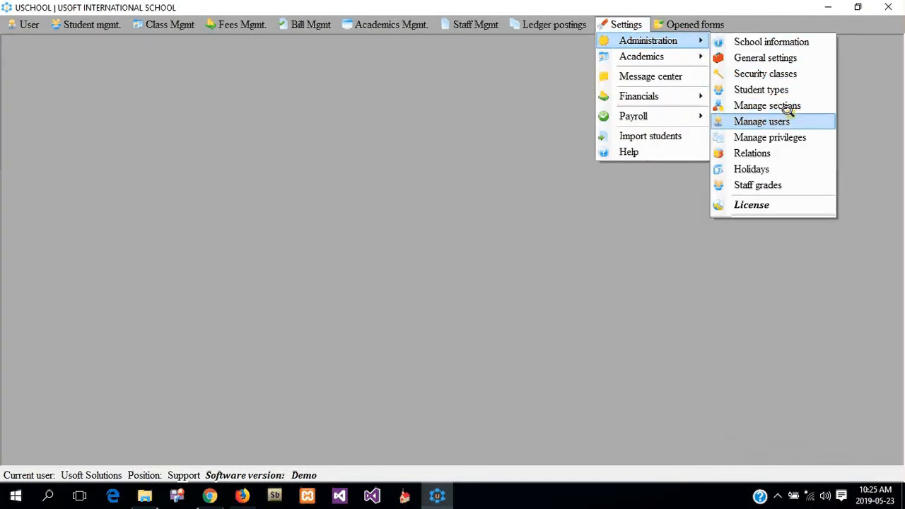
click(782, 136)
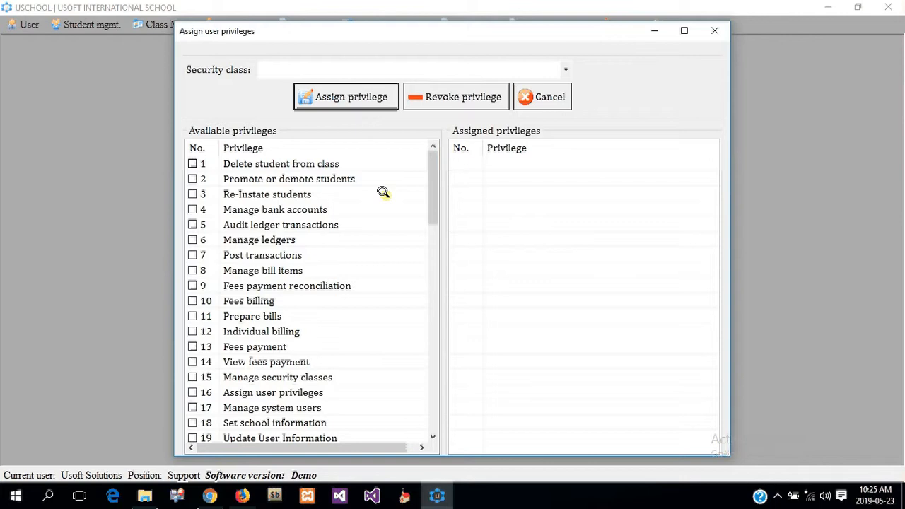
click(537, 97)
Step: Check the Class teachers entry in the security classes list, then close it unchanged
click(619, 24)
mouse_move(626, 41)
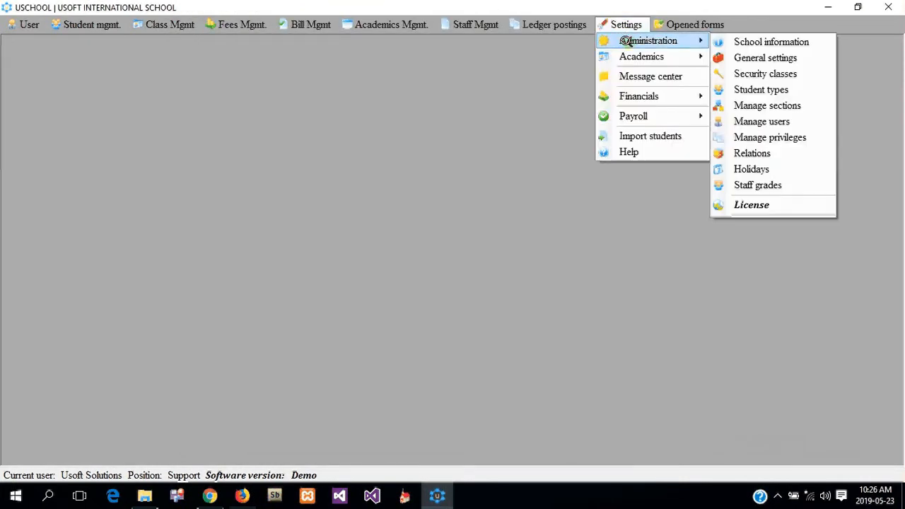
click(777, 73)
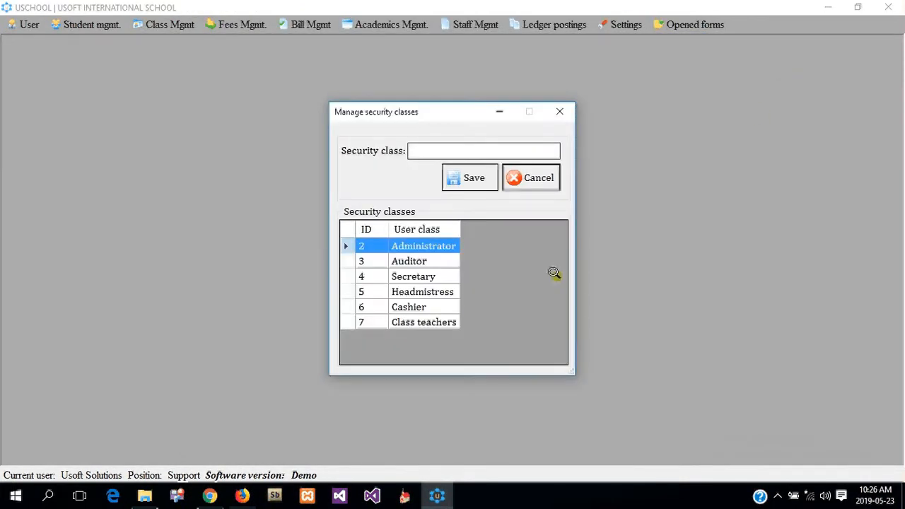
click(393, 322)
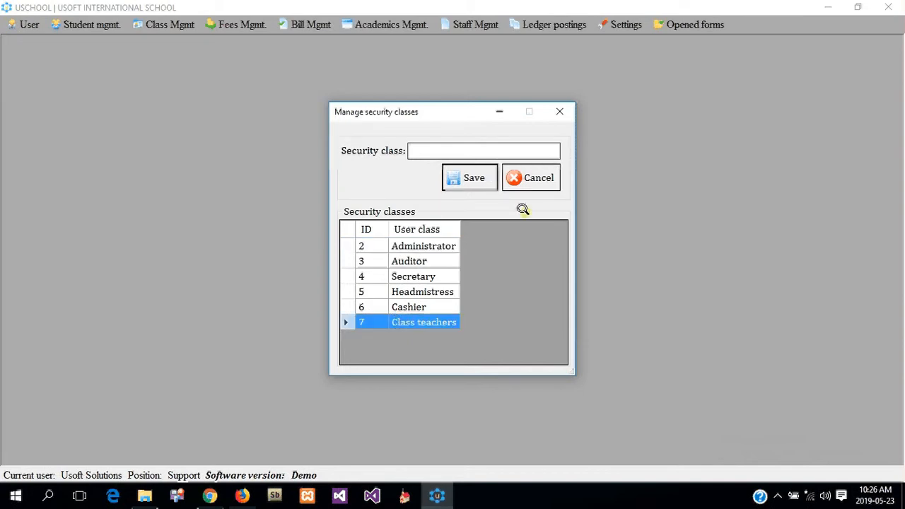
click(515, 178)
Step: Open privilege assignment and select the Class teachers security class
click(618, 24)
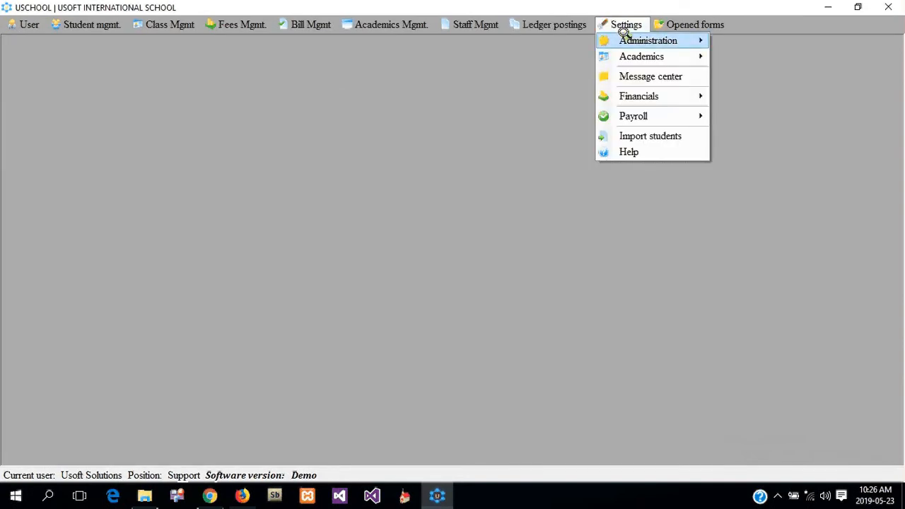
mouse_move(625, 40)
click(761, 131)
click(349, 69)
click(332, 148)
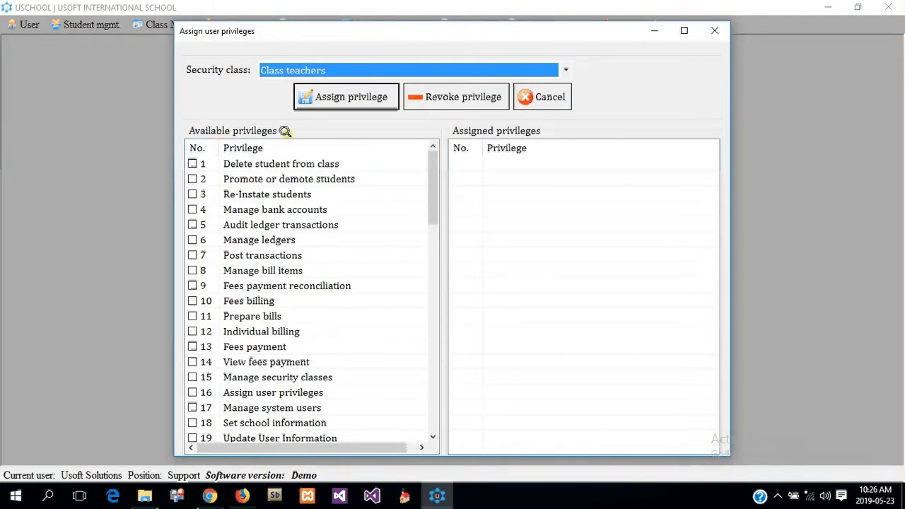
Step: Review the privileges assigned to the Auditor and Secretary security classes
drag(430, 170, 410, 154)
mouse_move(430, 174)
mouse_down()
mouse_move(422, 404)
mouse_move(427, 157)
mouse_up()
click(376, 67)
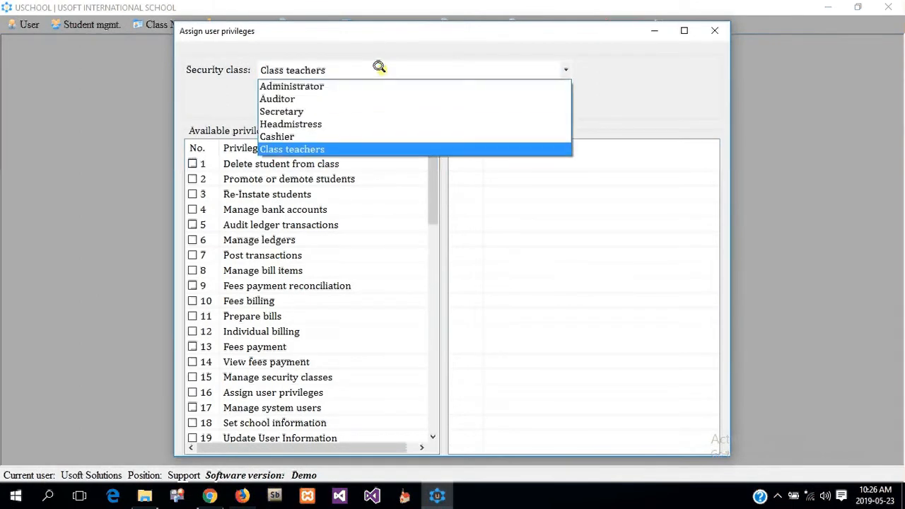
click(351, 98)
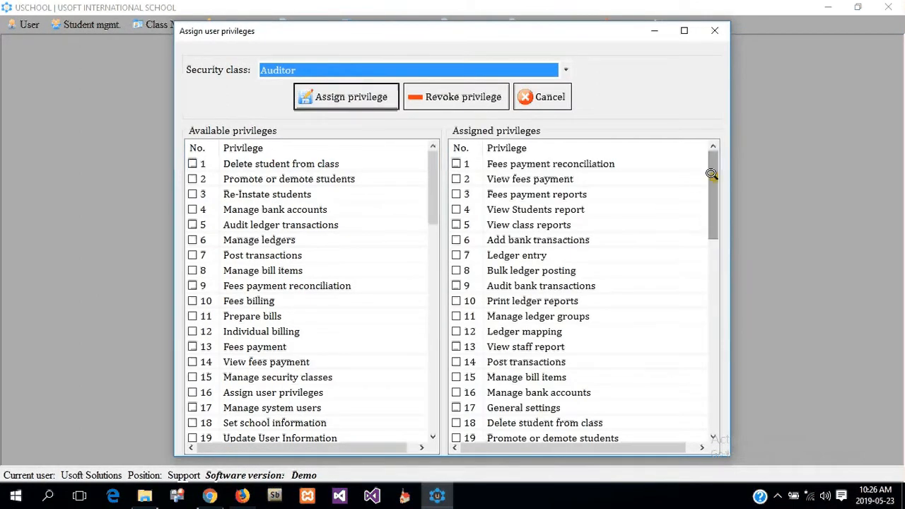
drag(710, 173, 712, 378)
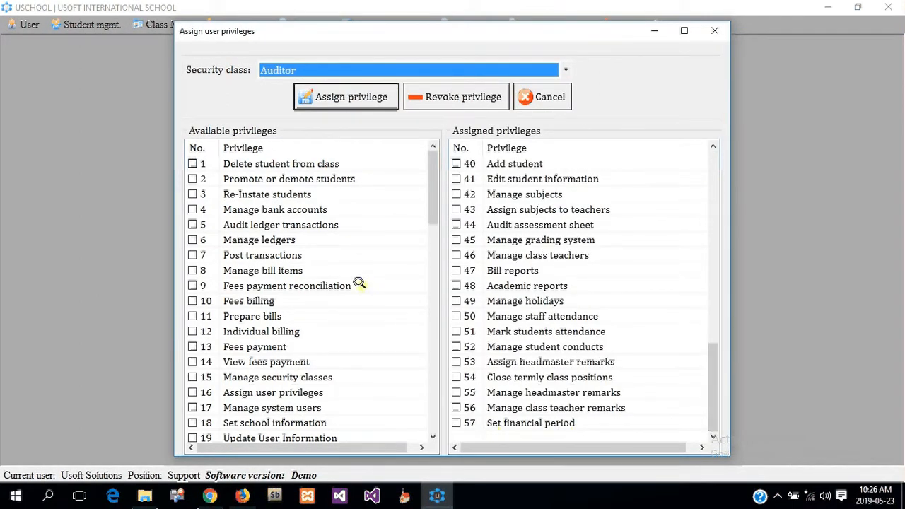
click(343, 67)
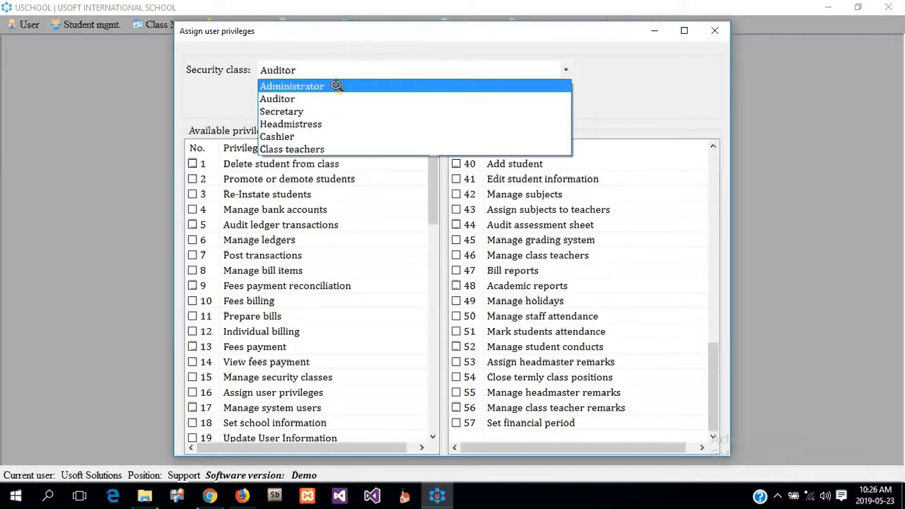
click(326, 111)
scroll(514, 275, down, 6)
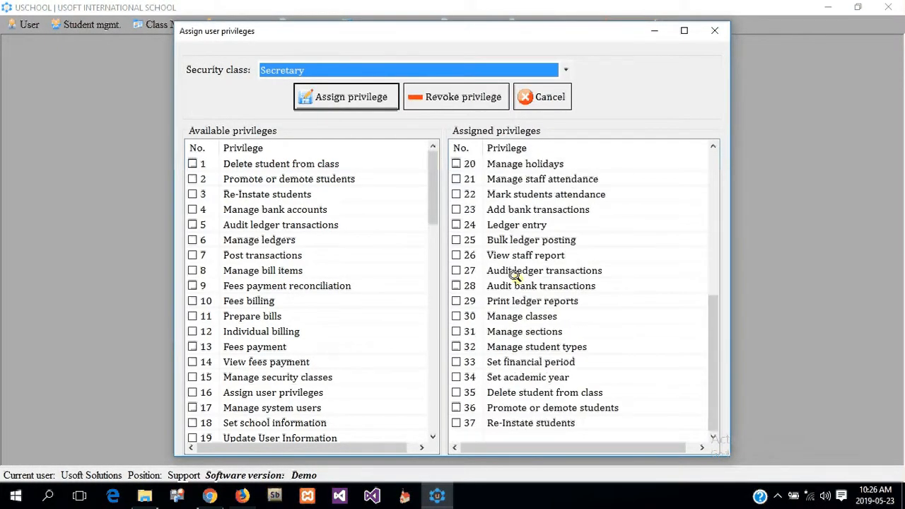
Step: Review the Administrator privileges, then display the Headmistress class's privileges
click(353, 62)
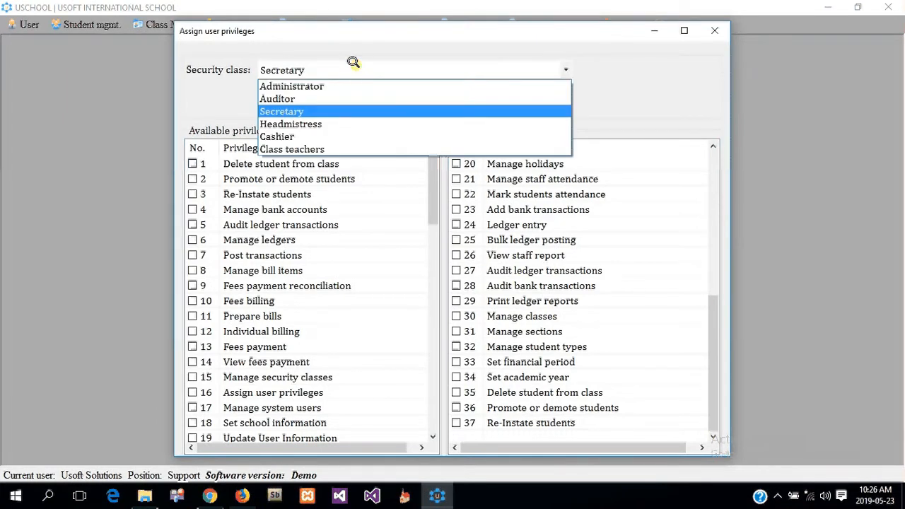
click(343, 85)
drag(711, 177, 688, 139)
click(389, 66)
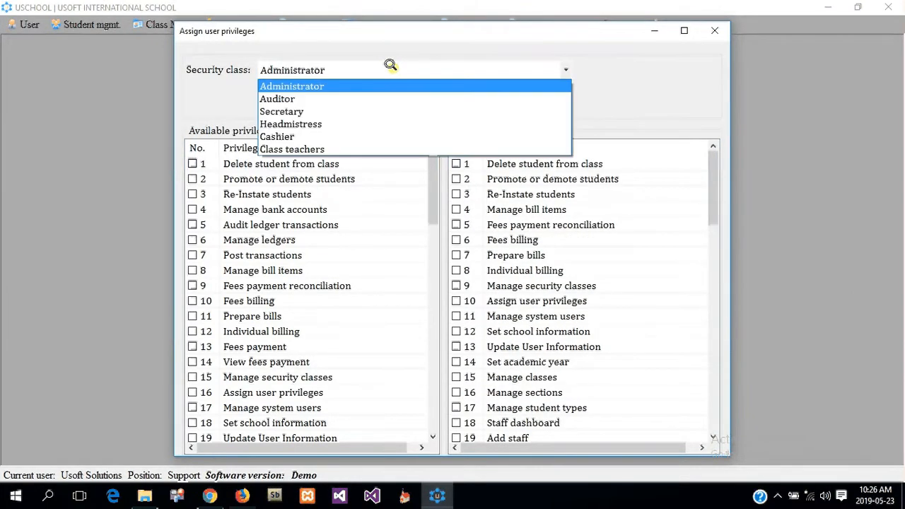
click(370, 123)
scroll(642, 176, down, 5)
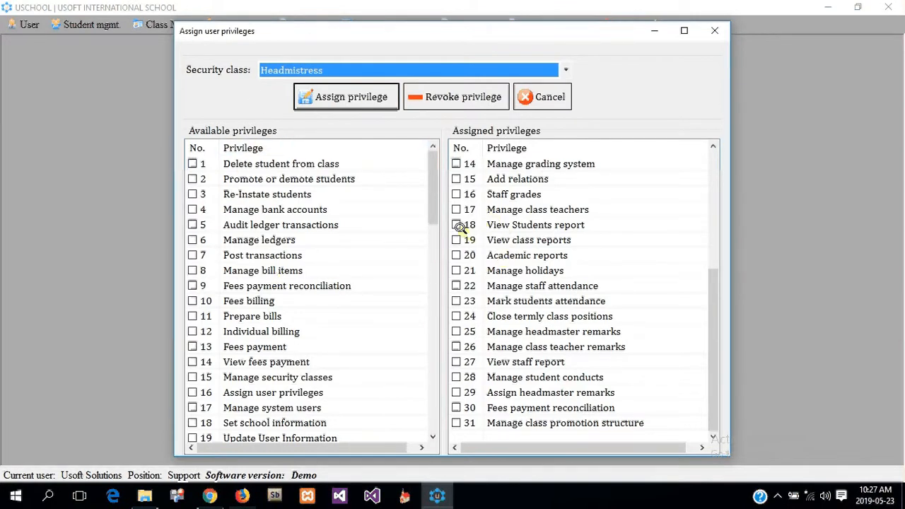
Step: Revoke the Add relations privilege from the Headmistress security class
click(455, 179)
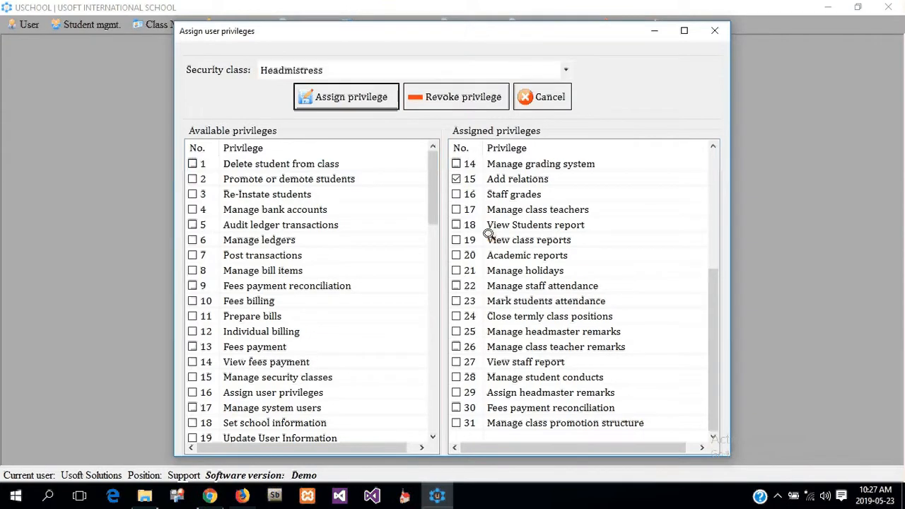
click(476, 98)
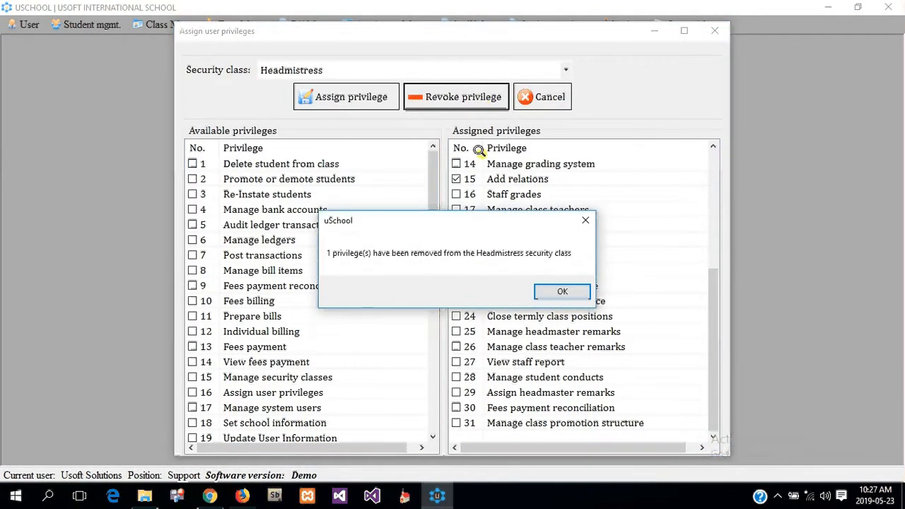
click(549, 290)
Step: Switch the privilege window to the Class teachers security class
drag(711, 176, 712, 297)
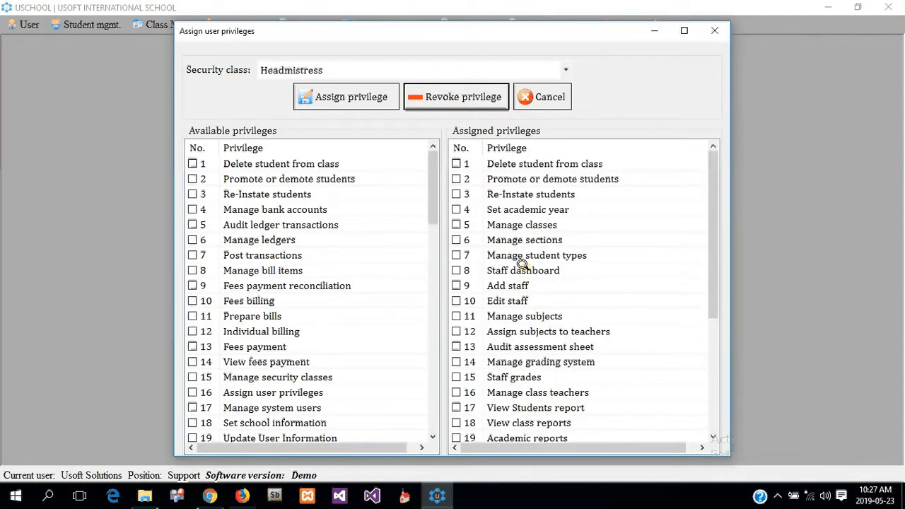
click(343, 70)
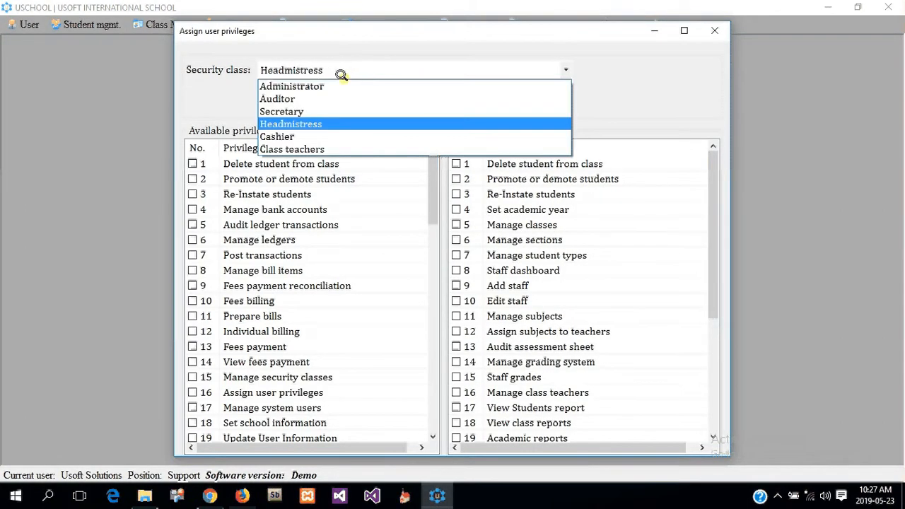
click(320, 149)
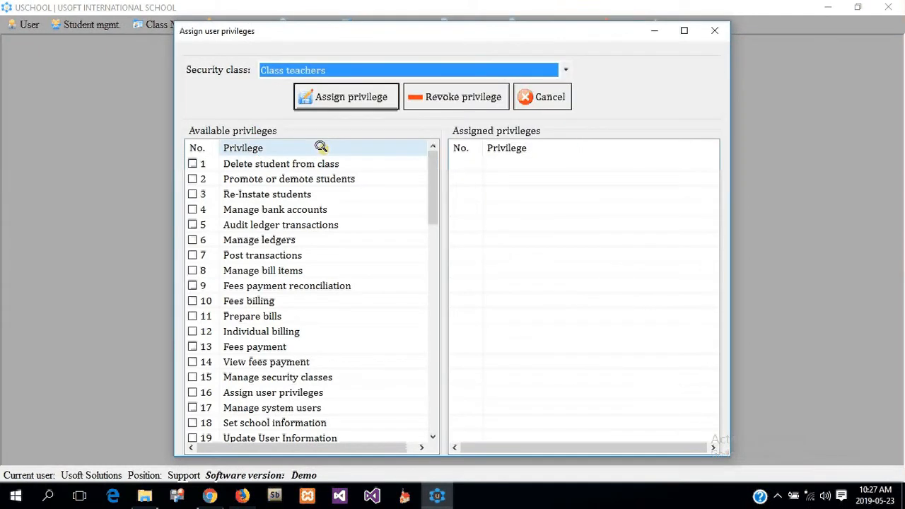
Step: Assign seven privileges to Class teachers, including Promote or demote students, View class reports and View staff report
click(189, 179)
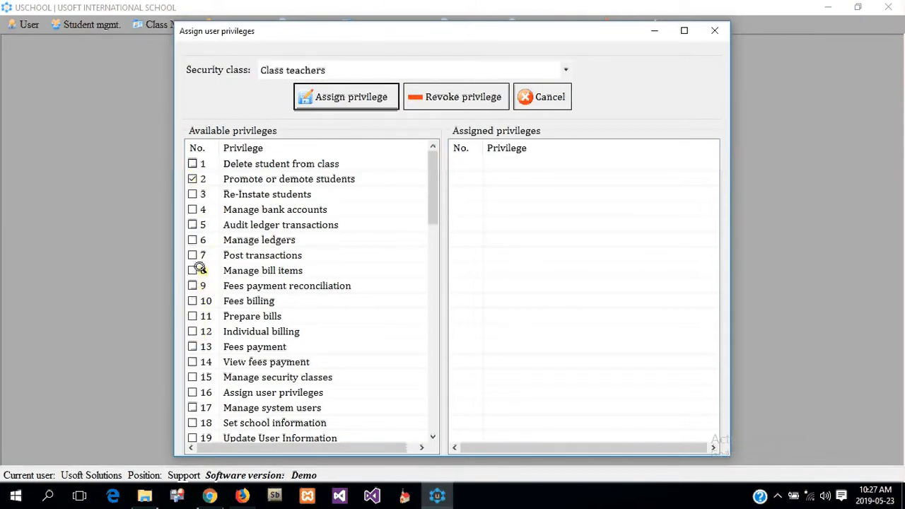
scroll(228, 299, down, 4)
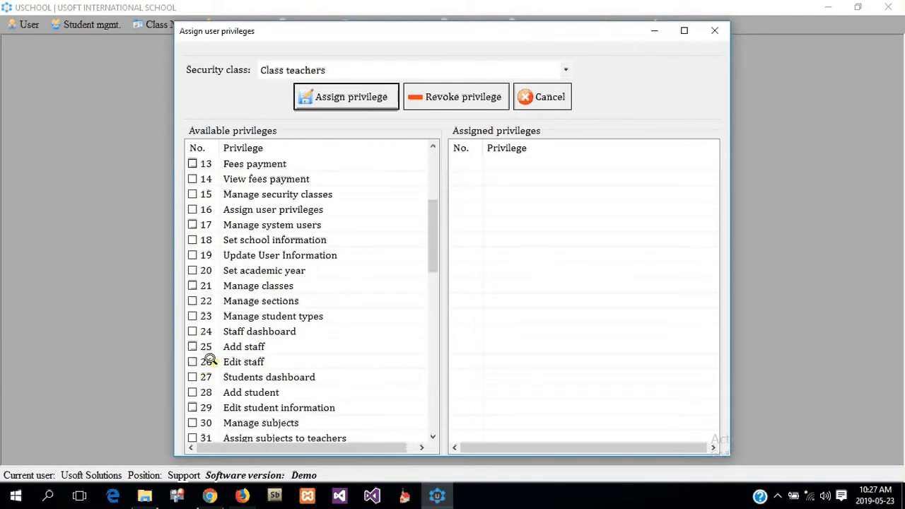
click(192, 407)
scroll(241, 382, down, 5)
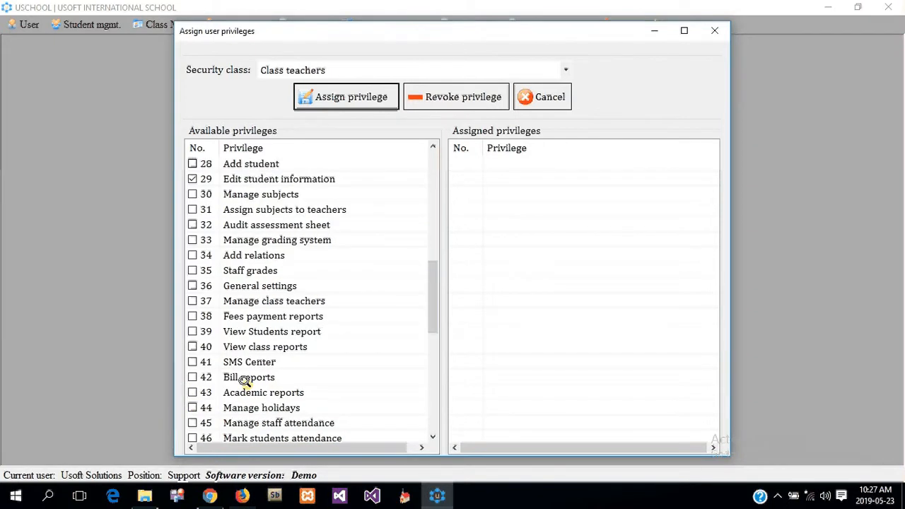
click(190, 346)
scroll(258, 362, down, 3)
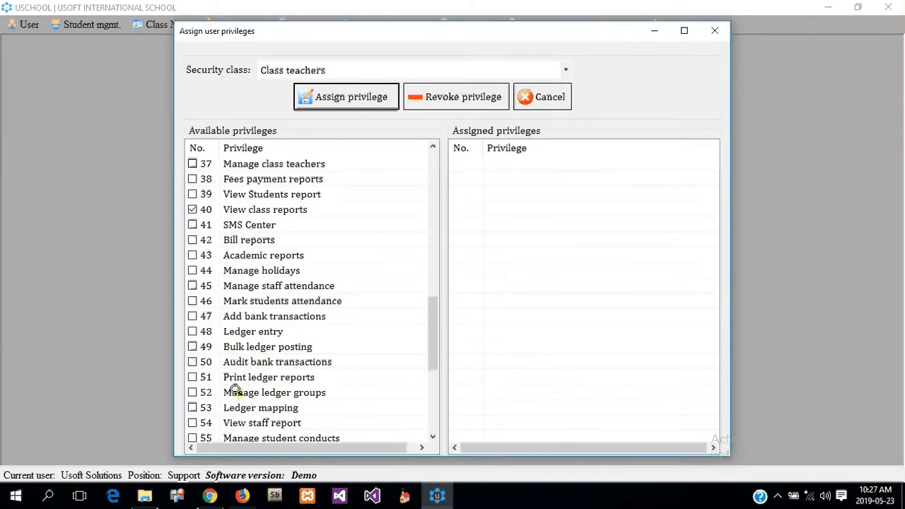
click(191, 422)
drag(428, 330, 428, 398)
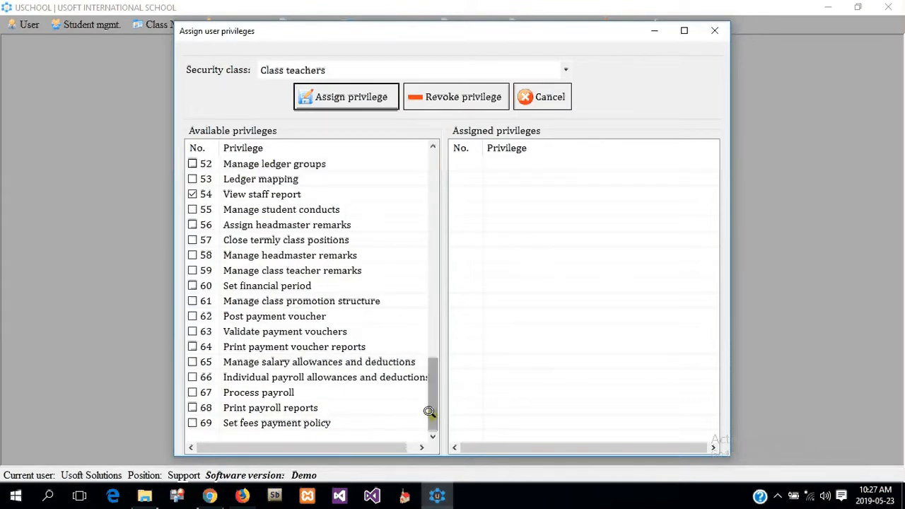
scroll(283, 240, up, 7)
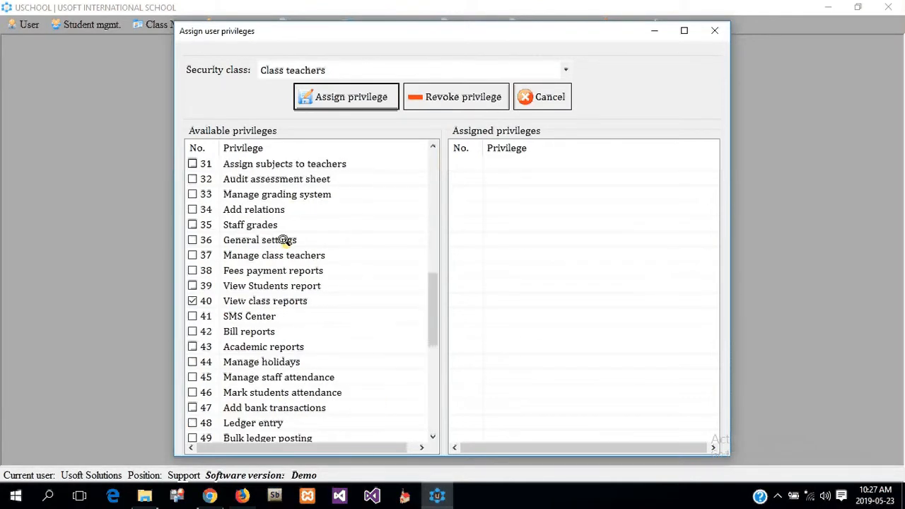
click(192, 270)
click(355, 93)
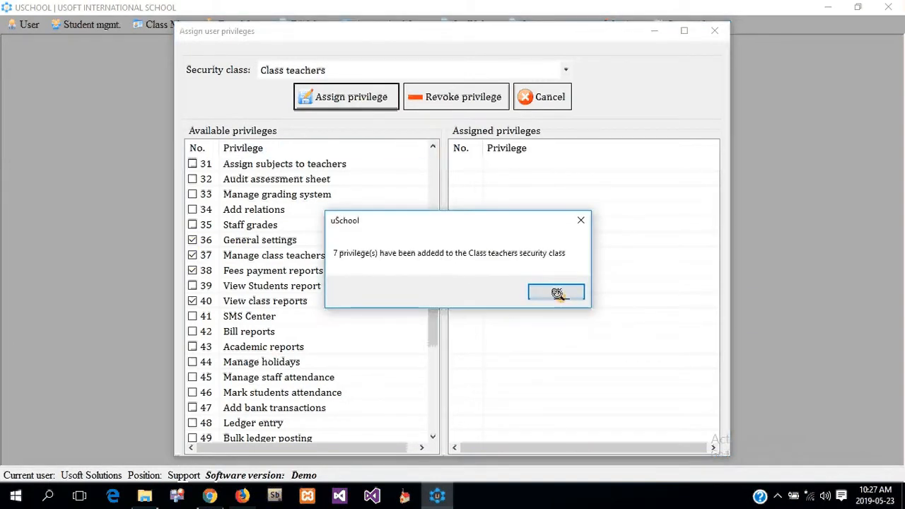
click(556, 291)
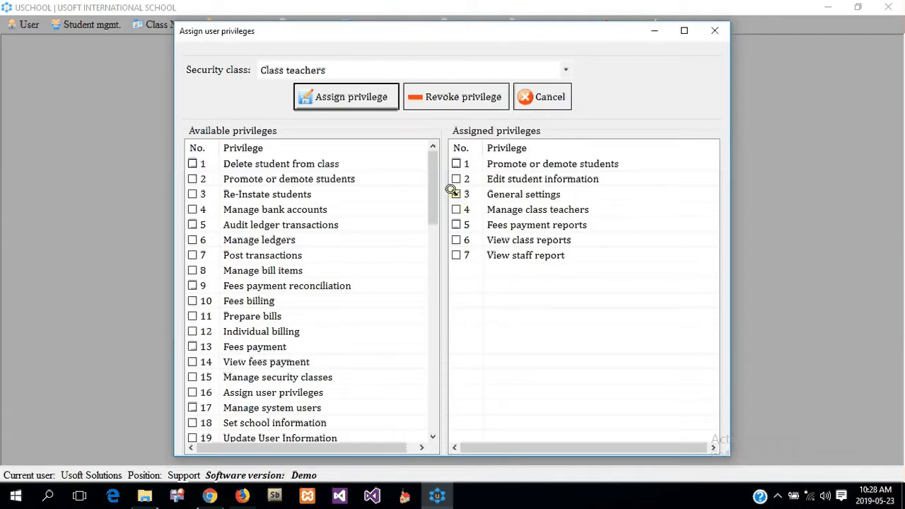
Step: Revoke General settings, Fees payment reports and View staff report from Class teachers
click(456, 225)
click(466, 97)
click(562, 293)
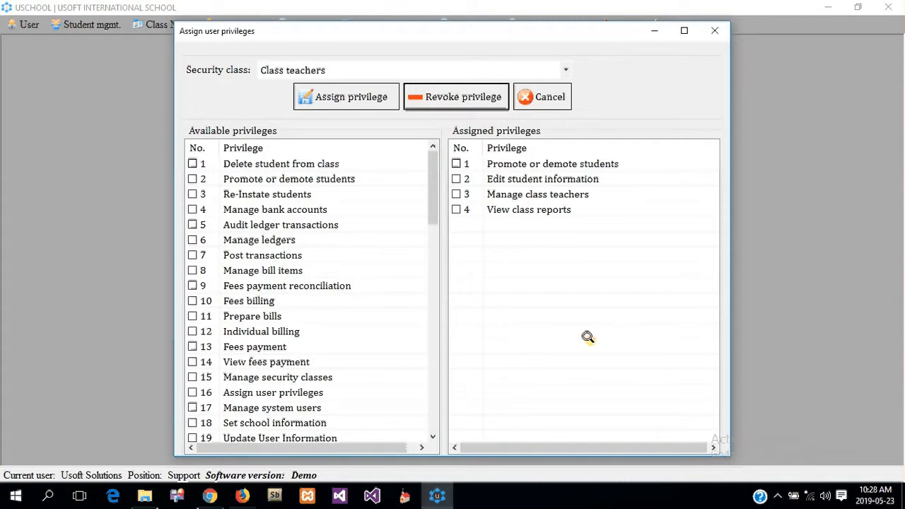
Step: Close the privileges window and dismiss the Settings menu without choosing anything
click(541, 96)
click(631, 25)
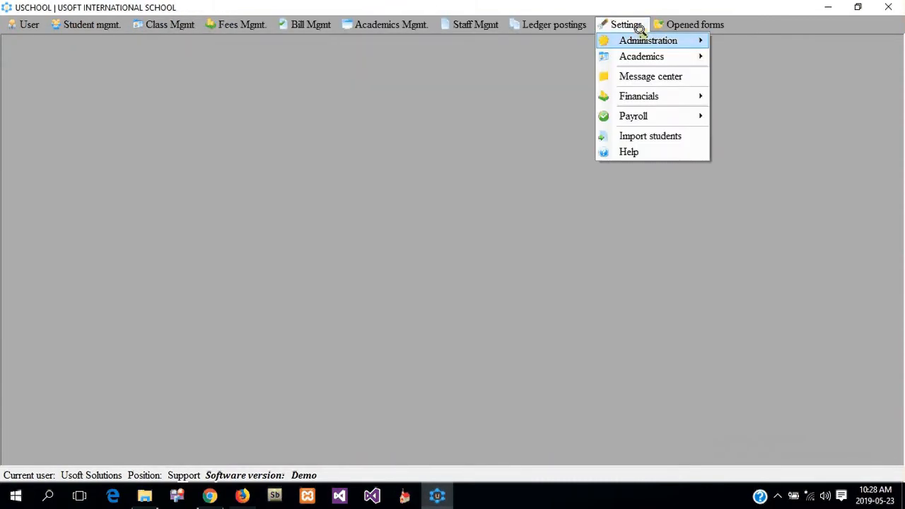
mouse_move(645, 35)
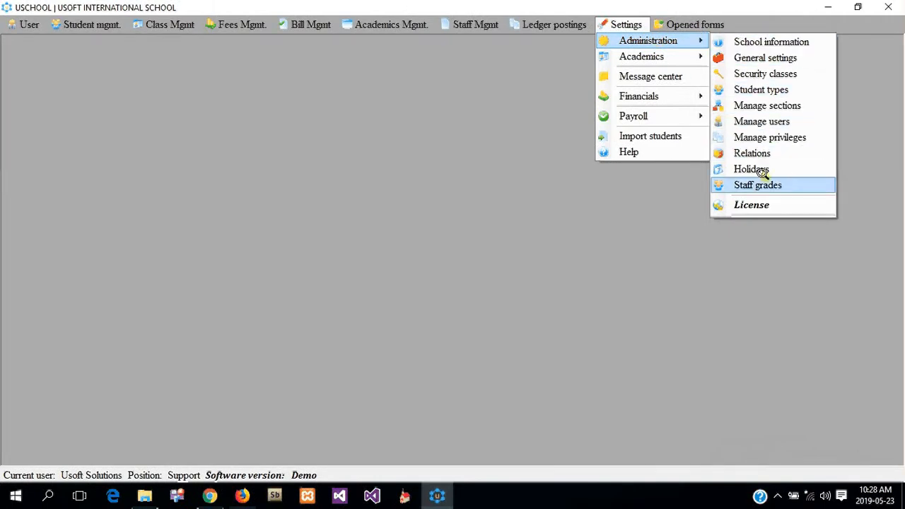
click(402, 201)
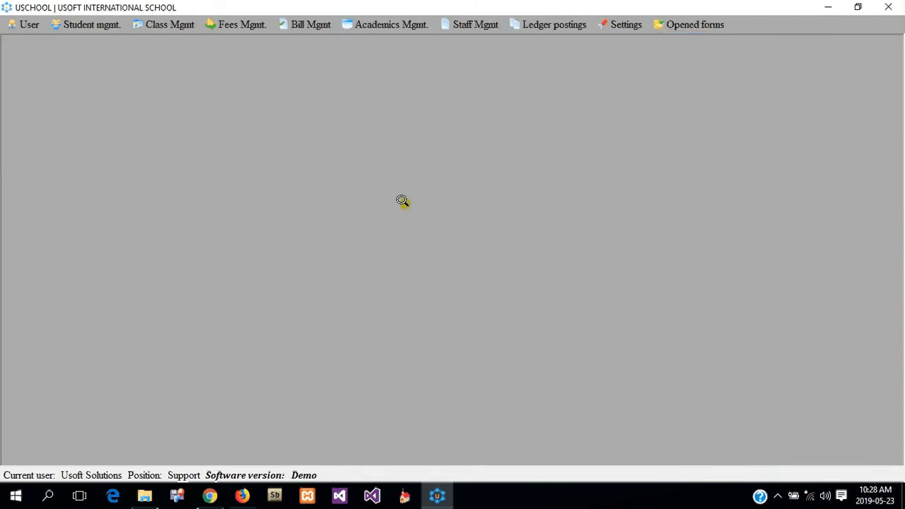